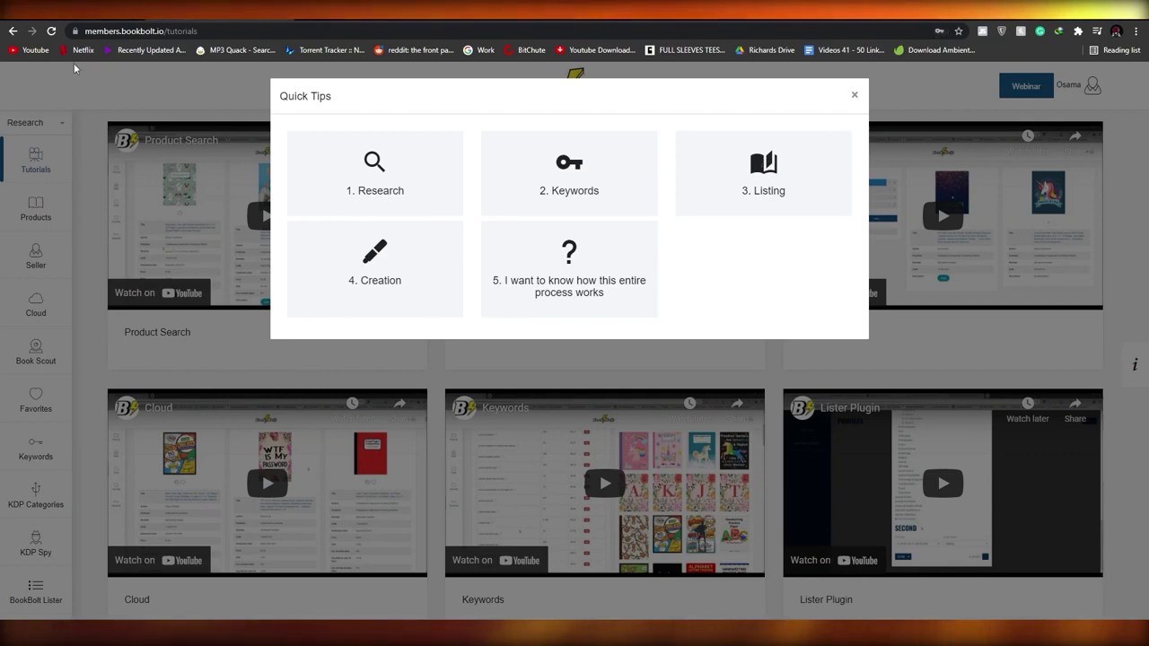
Dismiss the Quick Tips and look through the tutorial videos, from Product Search to Mass Cover Creator and the KDP category guide.
left_click(189, 95)
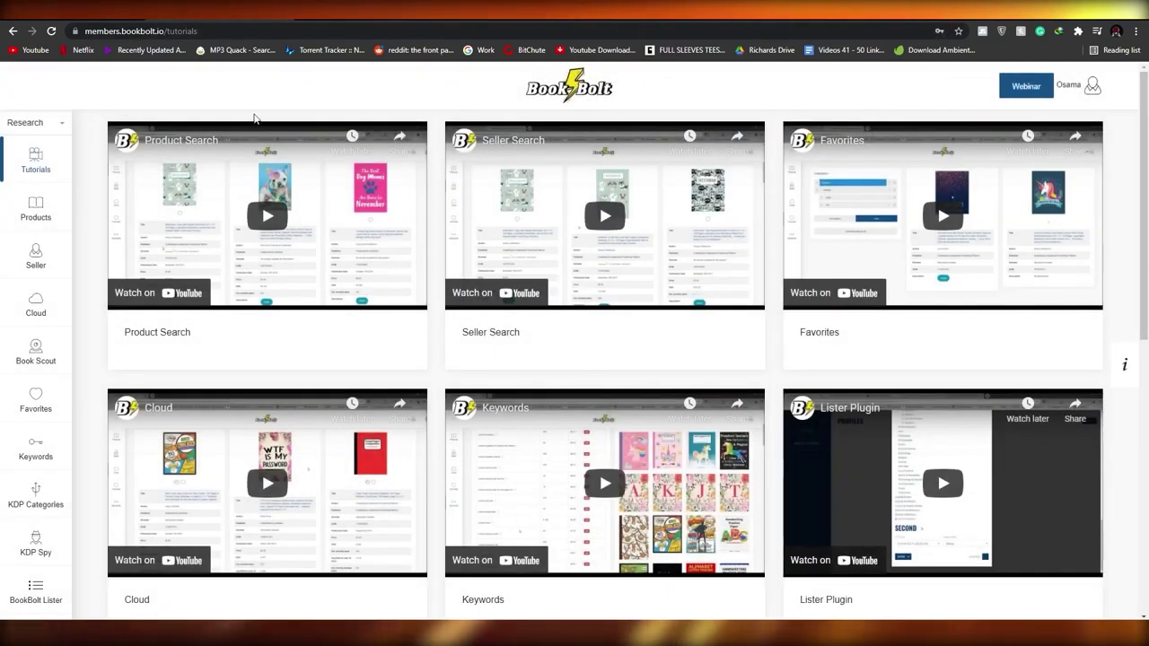
scroll(254, 118, "down", 1)
scroll(198, 99, "up", 1)
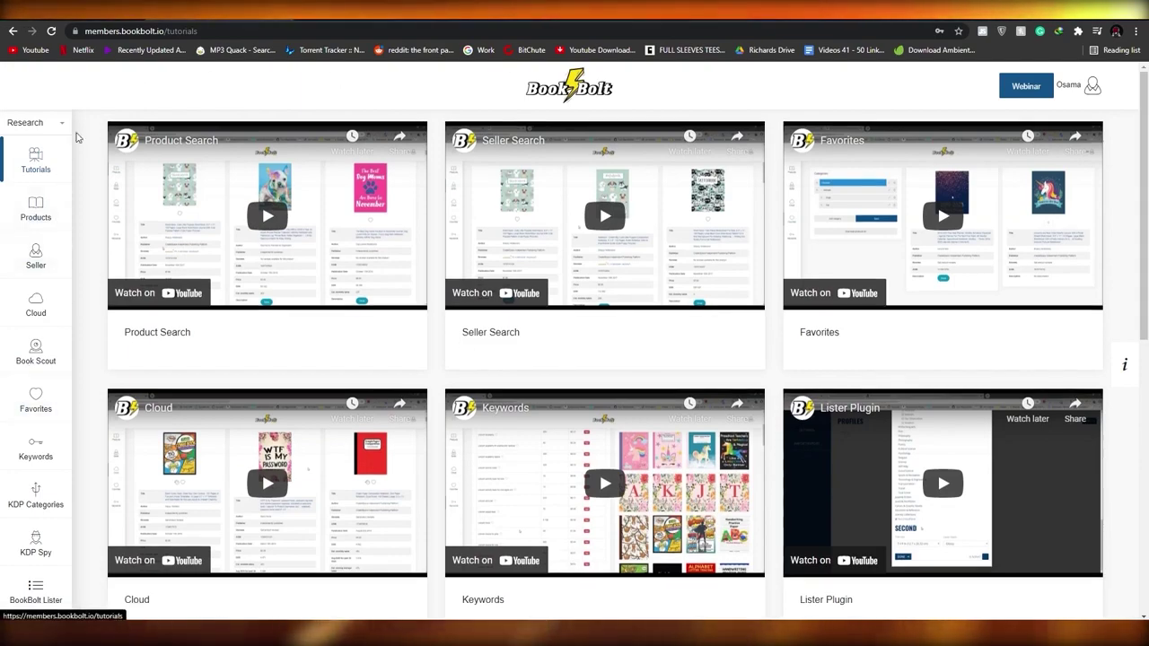
scroll(233, 185, "down", 5)
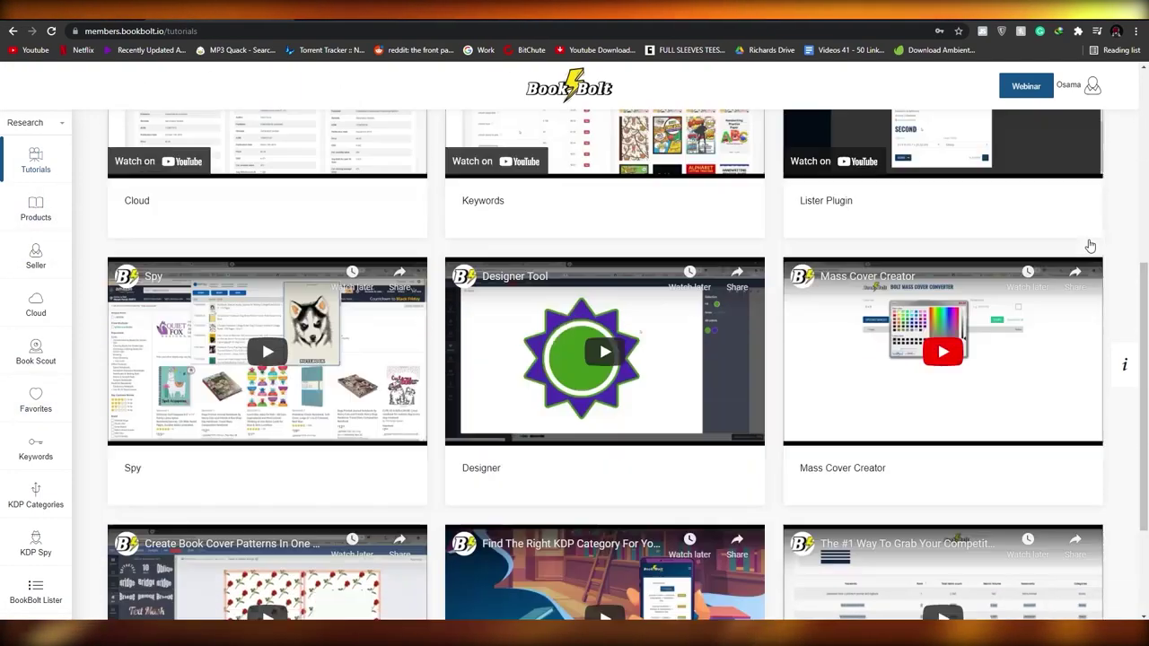
scroll(1090, 245, "up", 5)
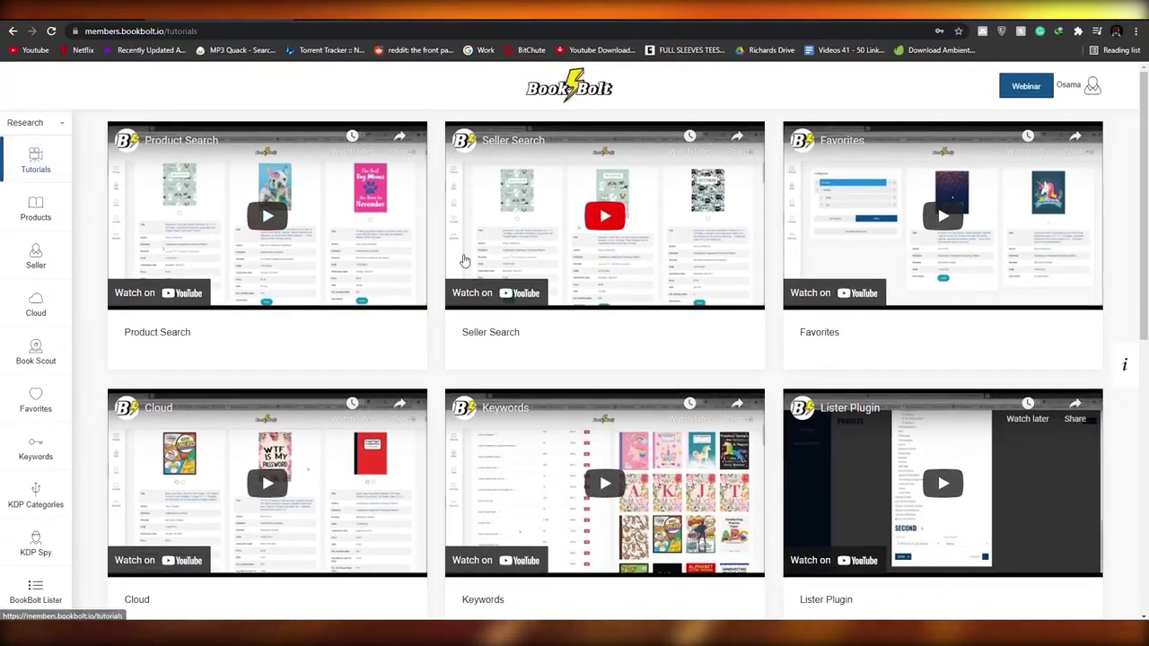
scroll(195, 271, "down", 3)
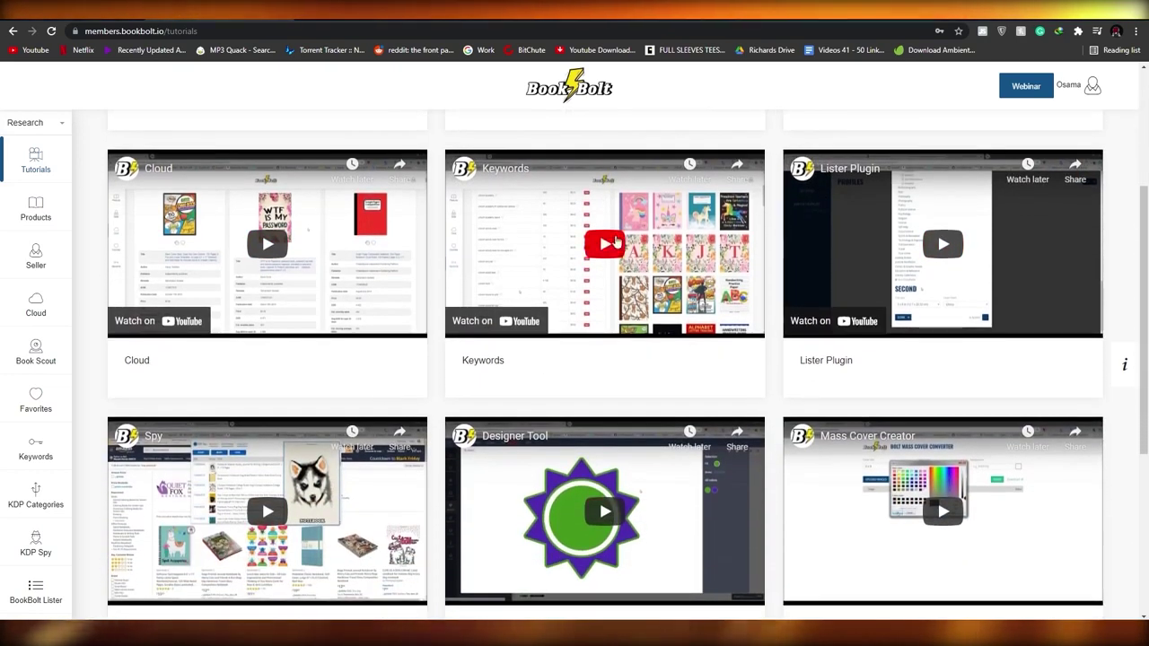
scroll(148, 392, "down", 2)
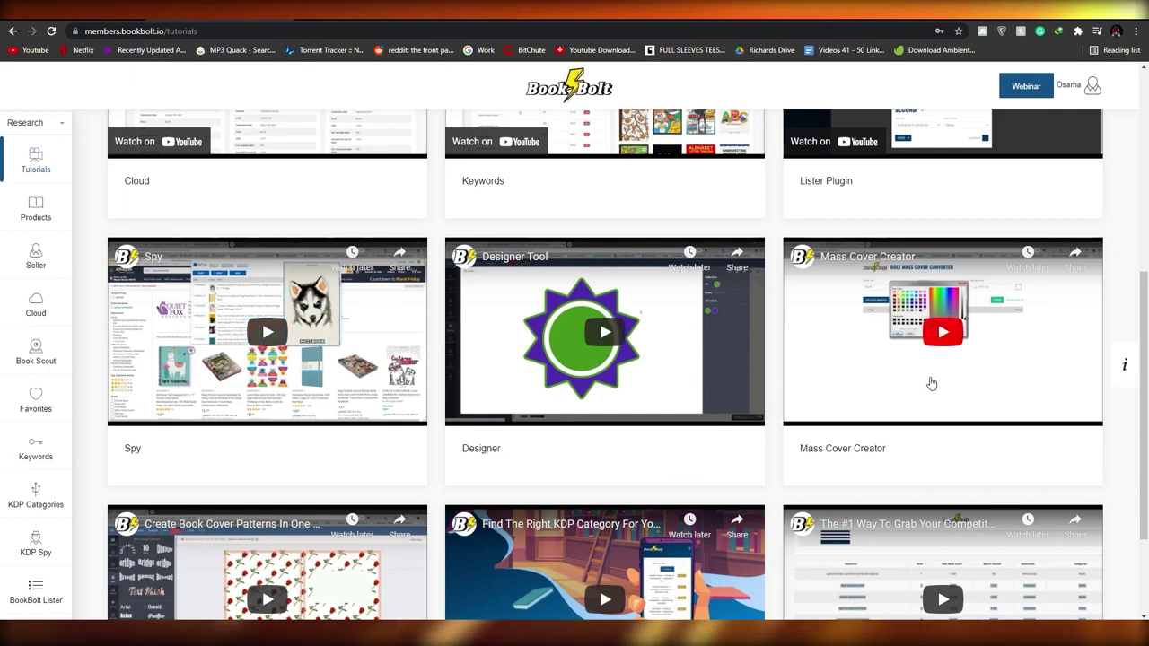
scroll(938, 377, "up", 2)
scroll(934, 544, "up", 3)
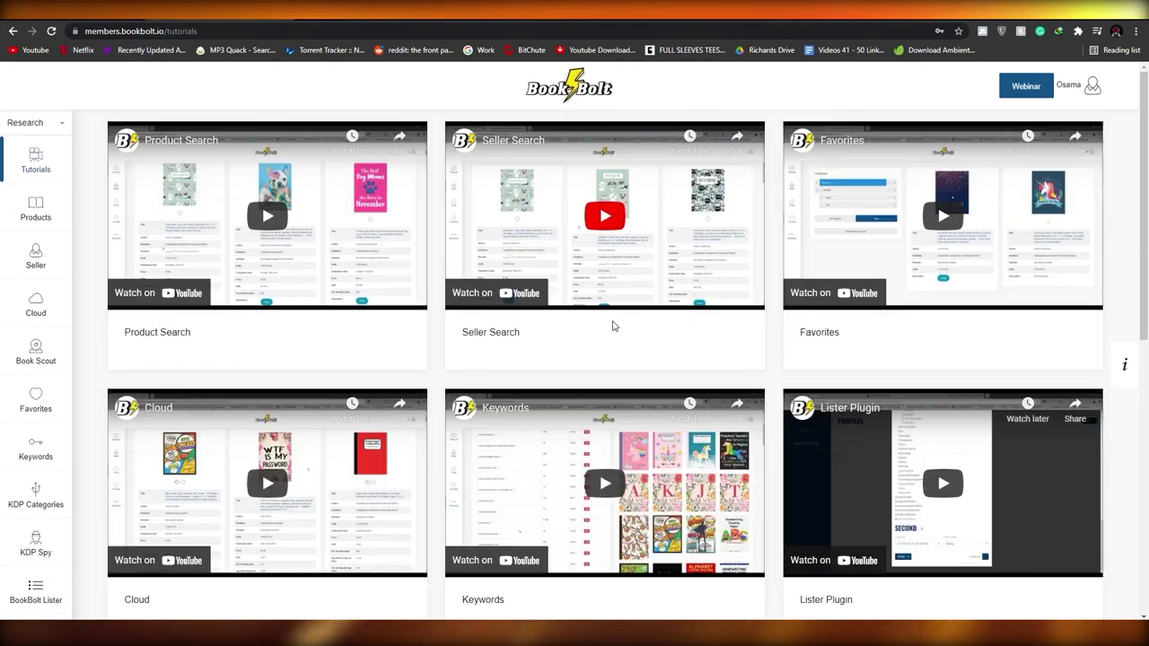
scroll(485, 216, "down", 3)
scroll(421, 198, "up", 3)
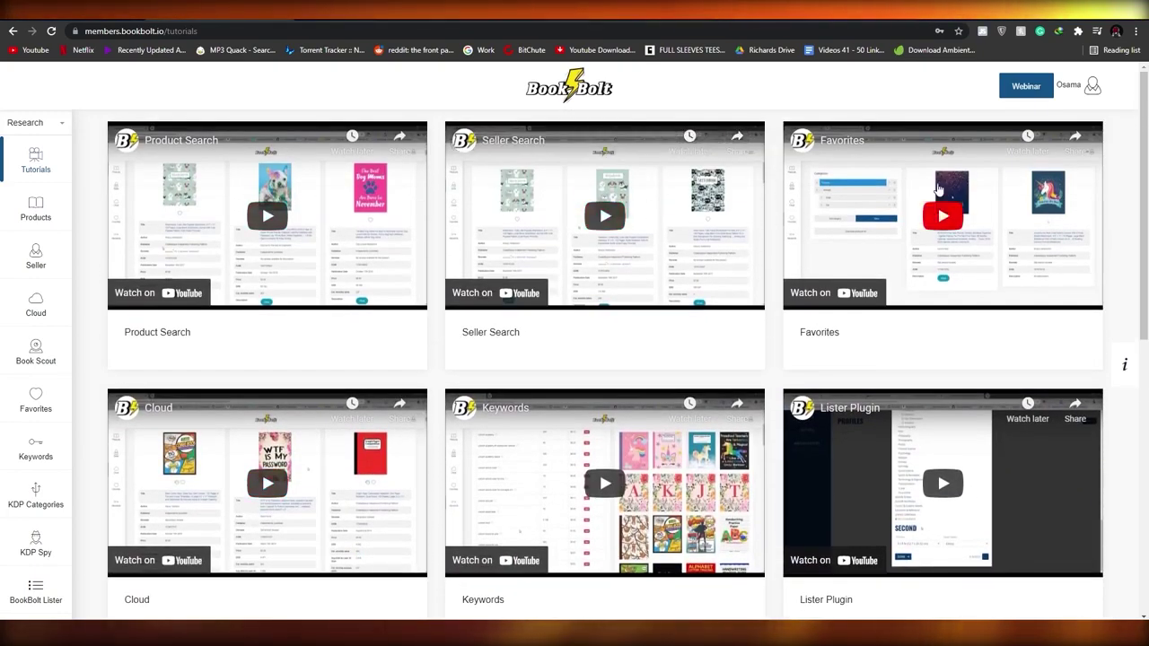
scroll(869, 389, "down", 2)
scroll(471, 341, "up", 2)
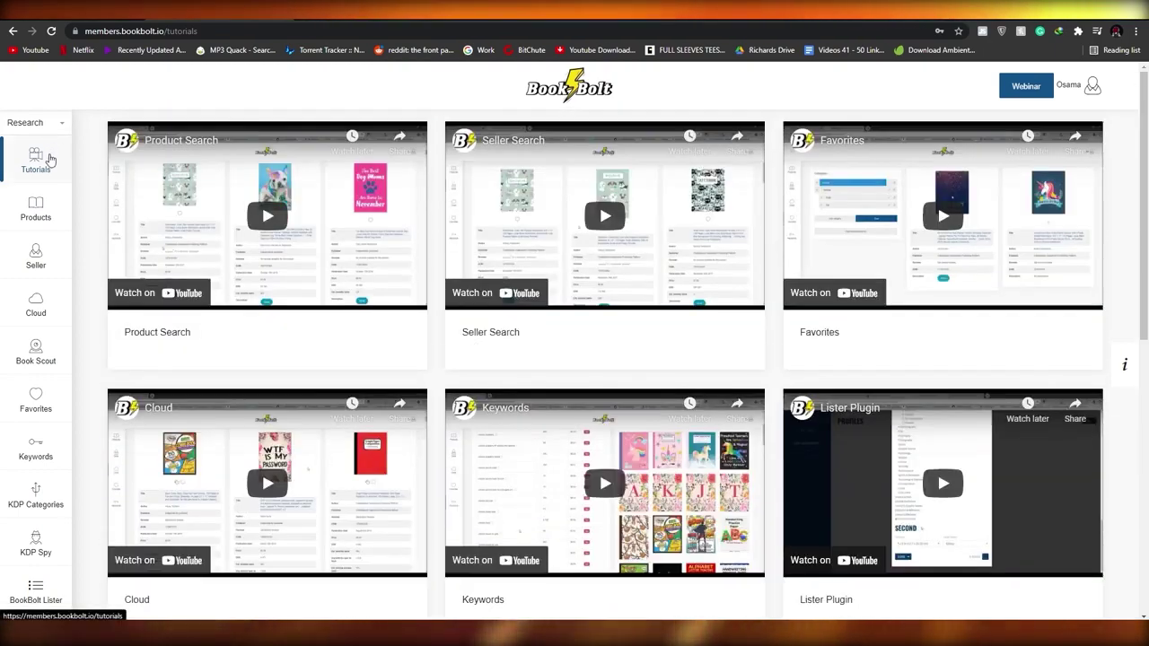
Search products for the keyword "cats" in the General category.
left_click(54, 220)
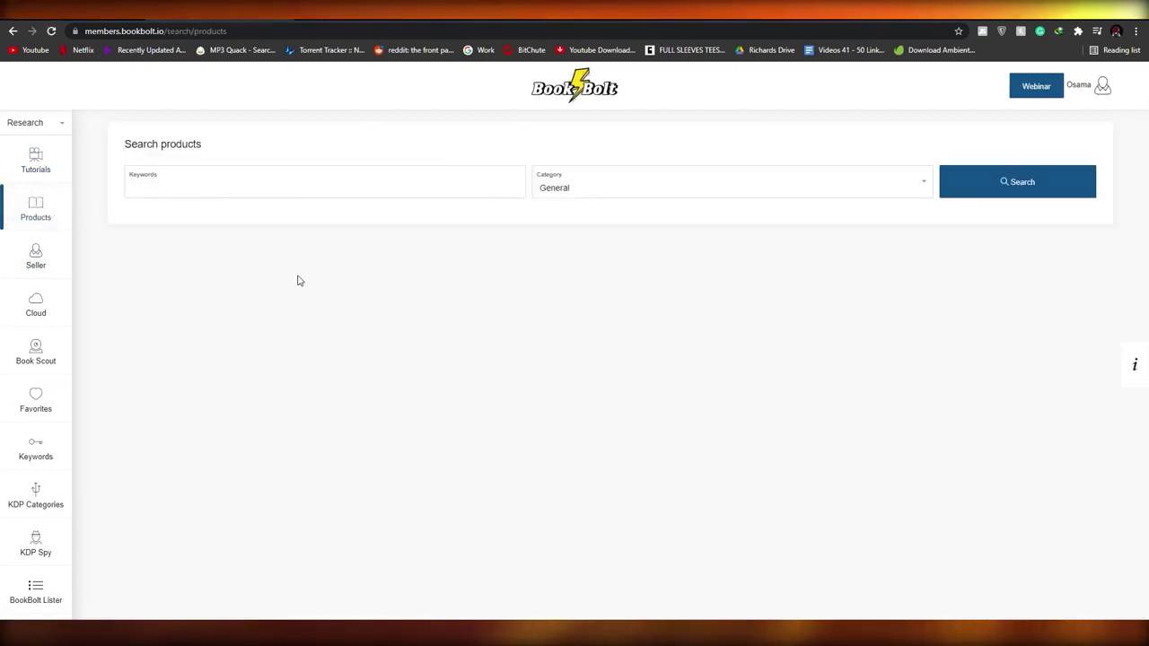
left_click(245, 186)
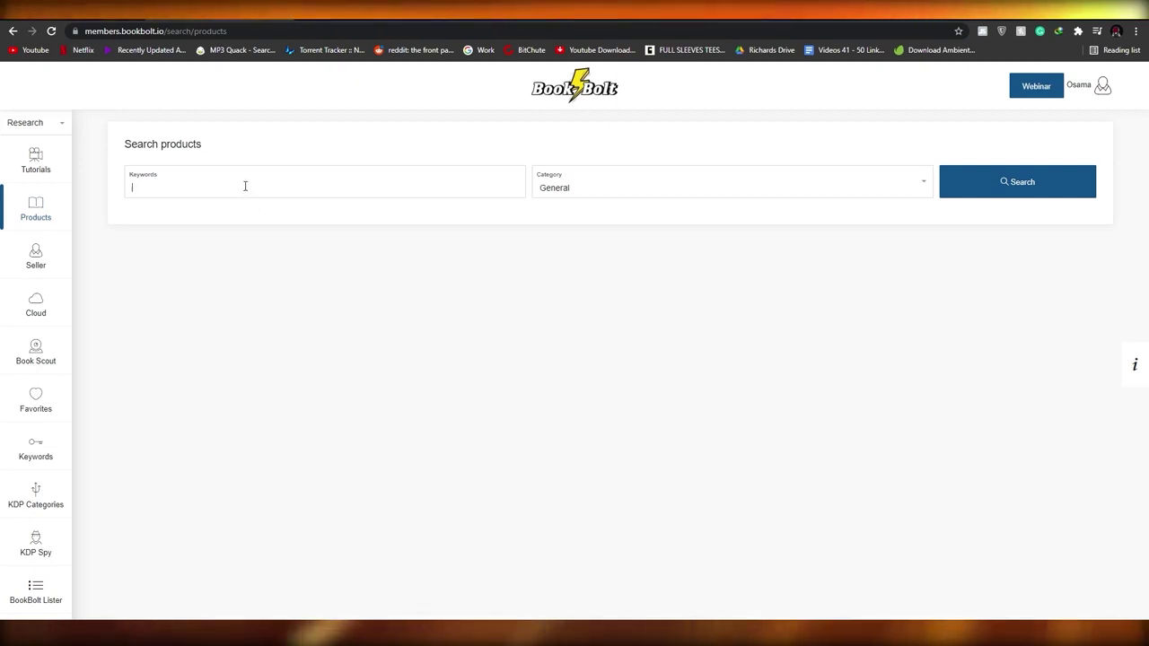
type("cats")
key("Return")
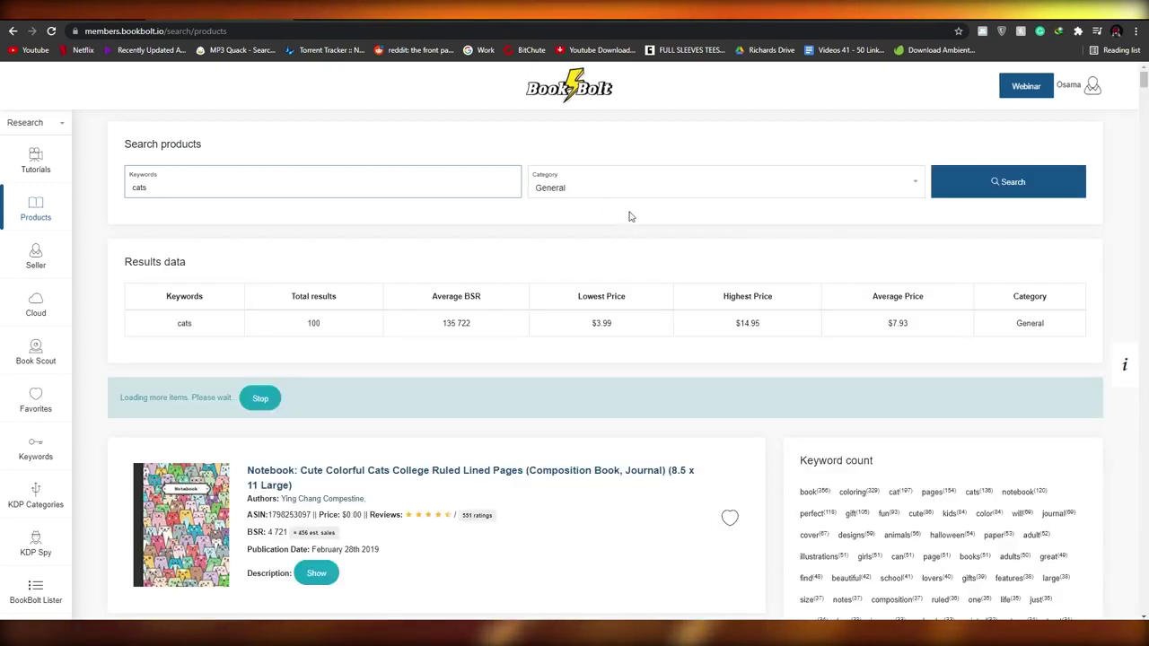
Examine the average BSR and the lowest, highest and average prices in the results data for "cats".
scroll(529, 381, "down", 1)
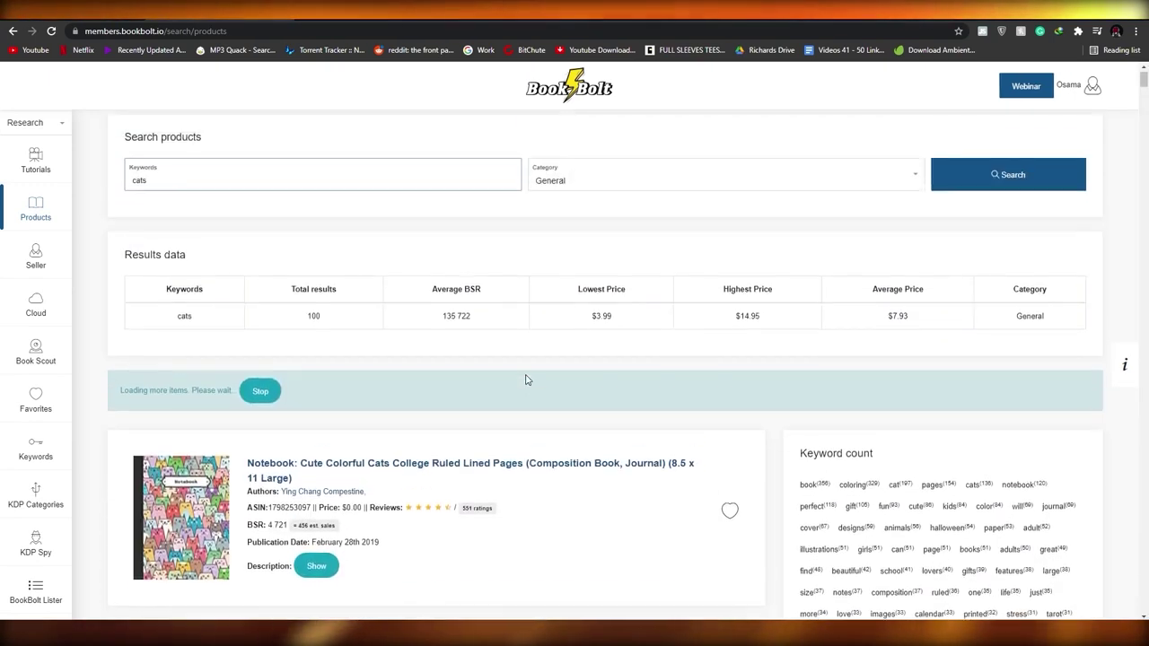
scroll(526, 380, "up", 1)
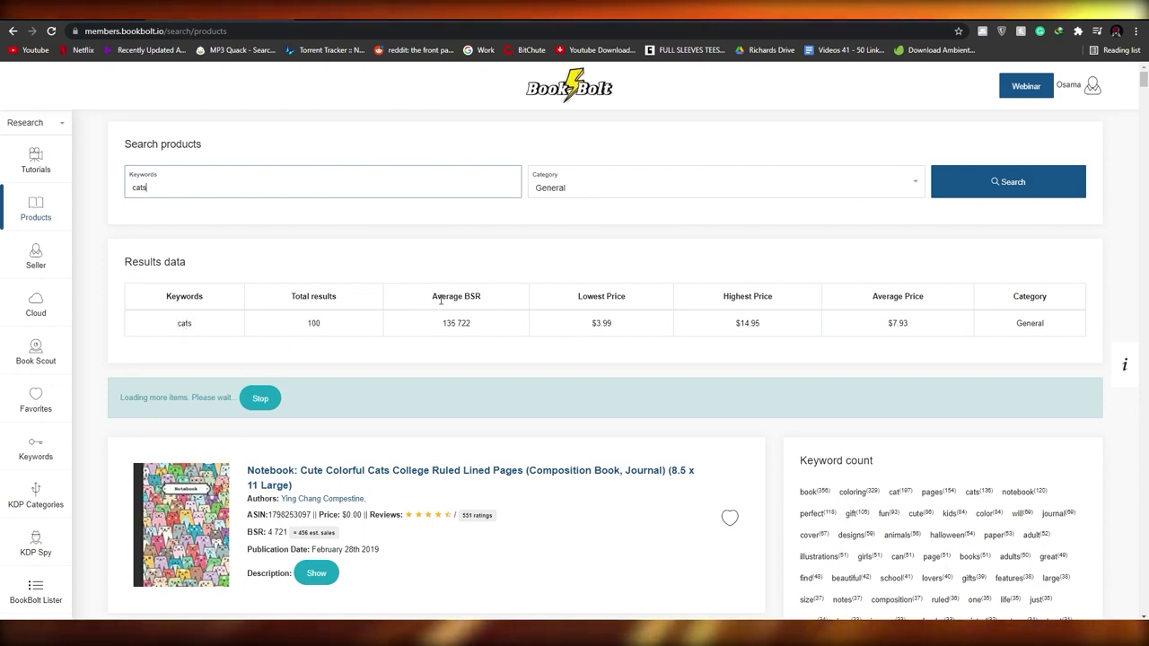
left_click_drag(442, 324, 470, 327)
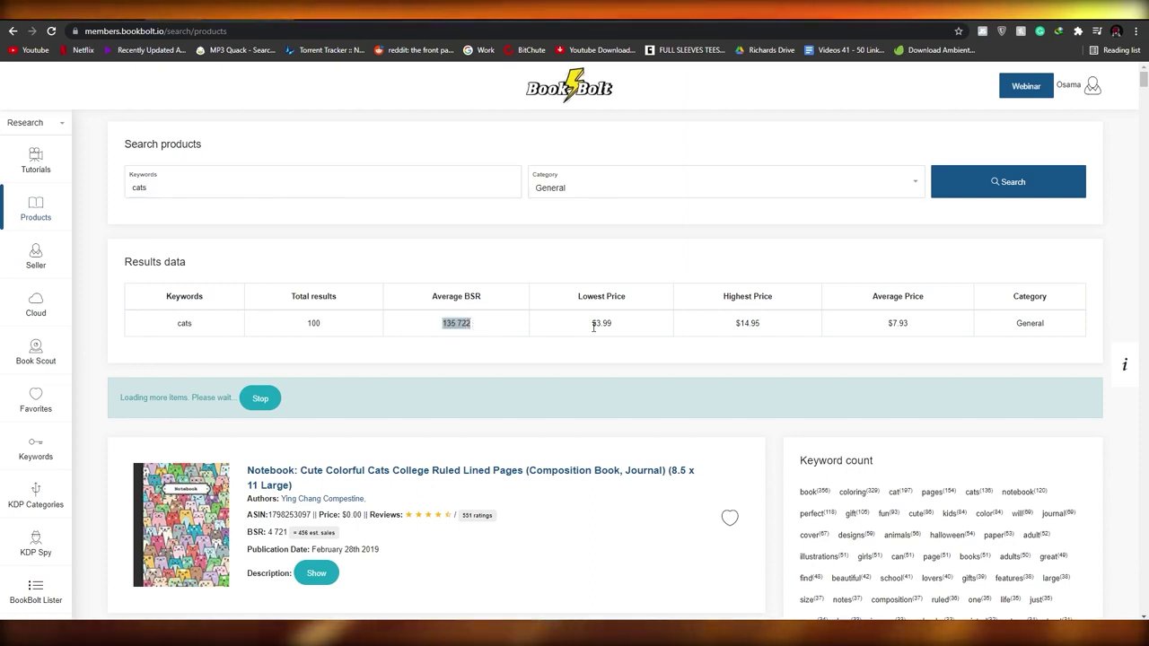
left_click_drag(590, 324, 627, 335)
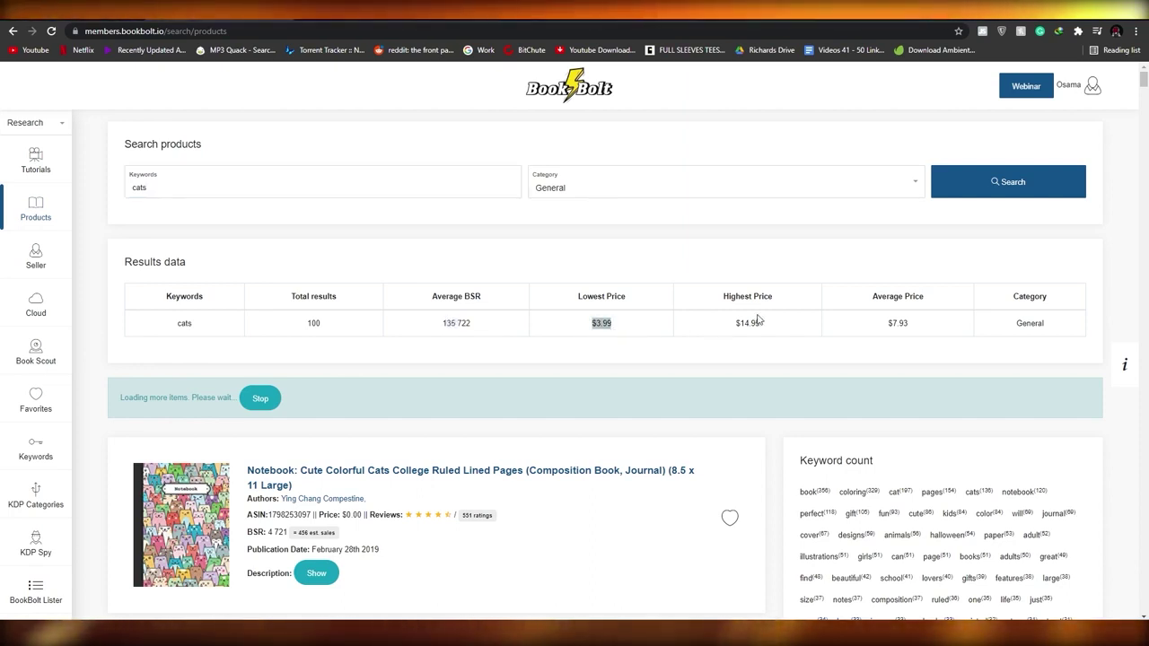
left_click_drag(738, 324, 782, 325)
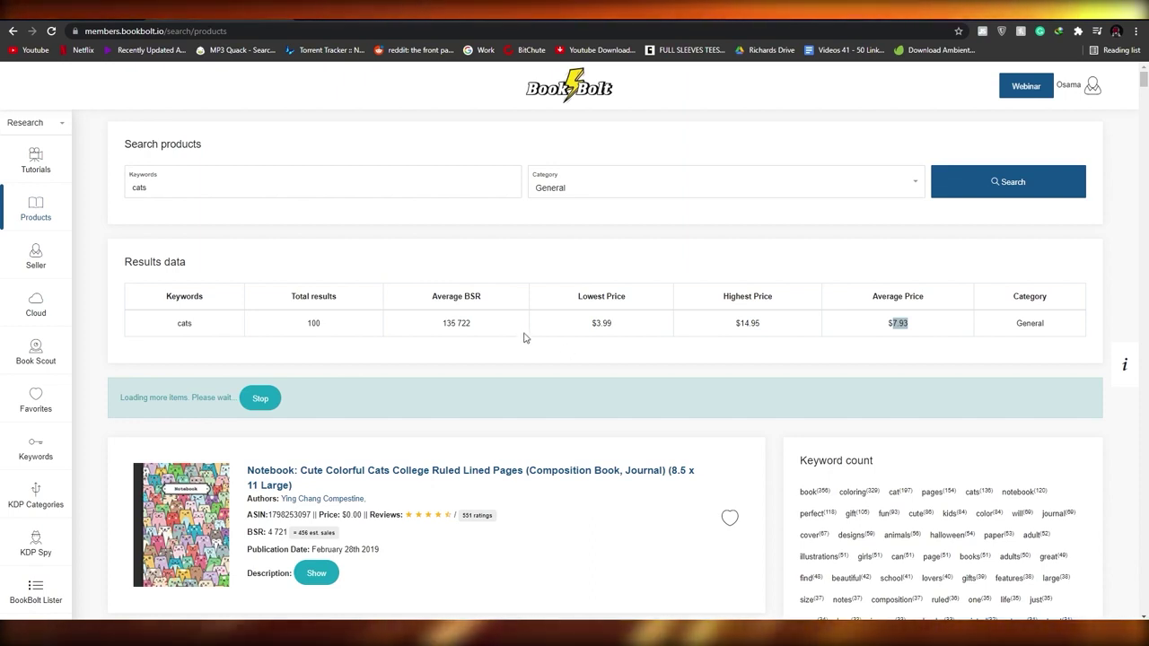
Review the listed cat books, their keyword counts and the related keywords with their search volumes.
scroll(525, 333, "down", 1)
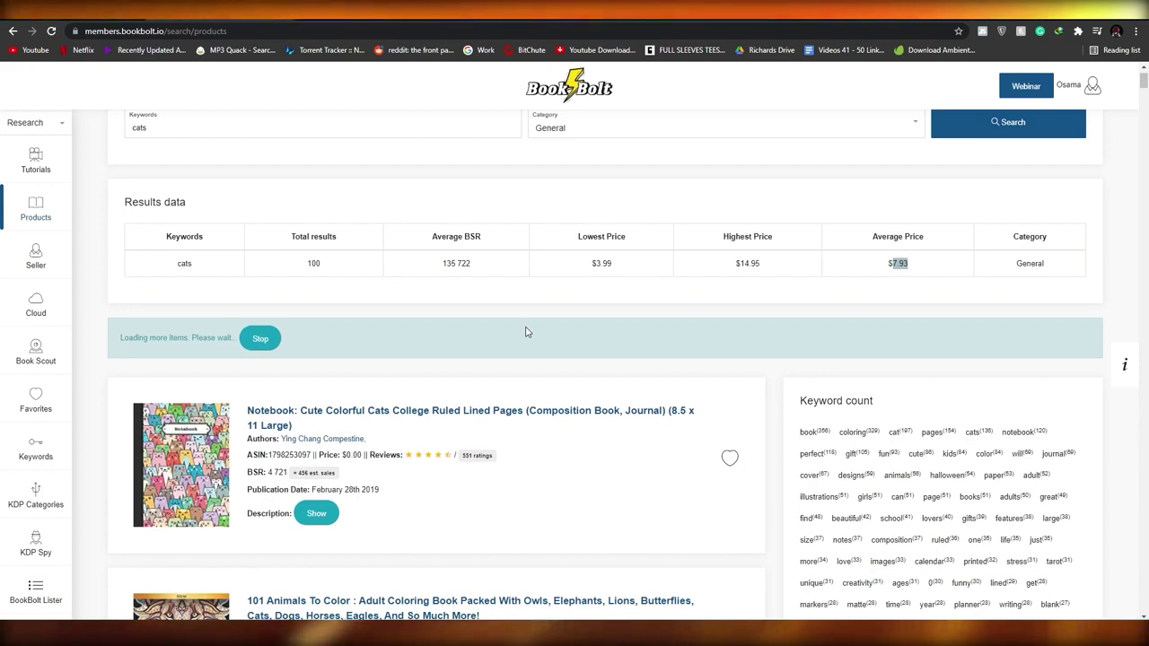
scroll(1071, 264, "down", 4)
scroll(1071, 264, "down", 9)
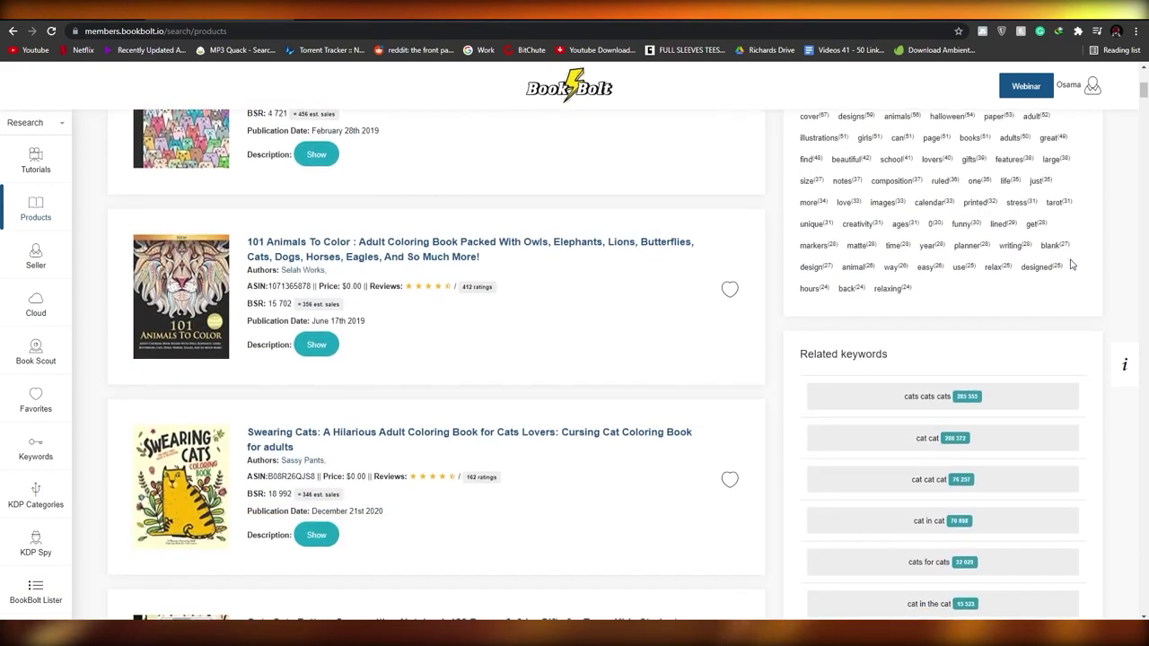
scroll(354, 494, "down", 4)
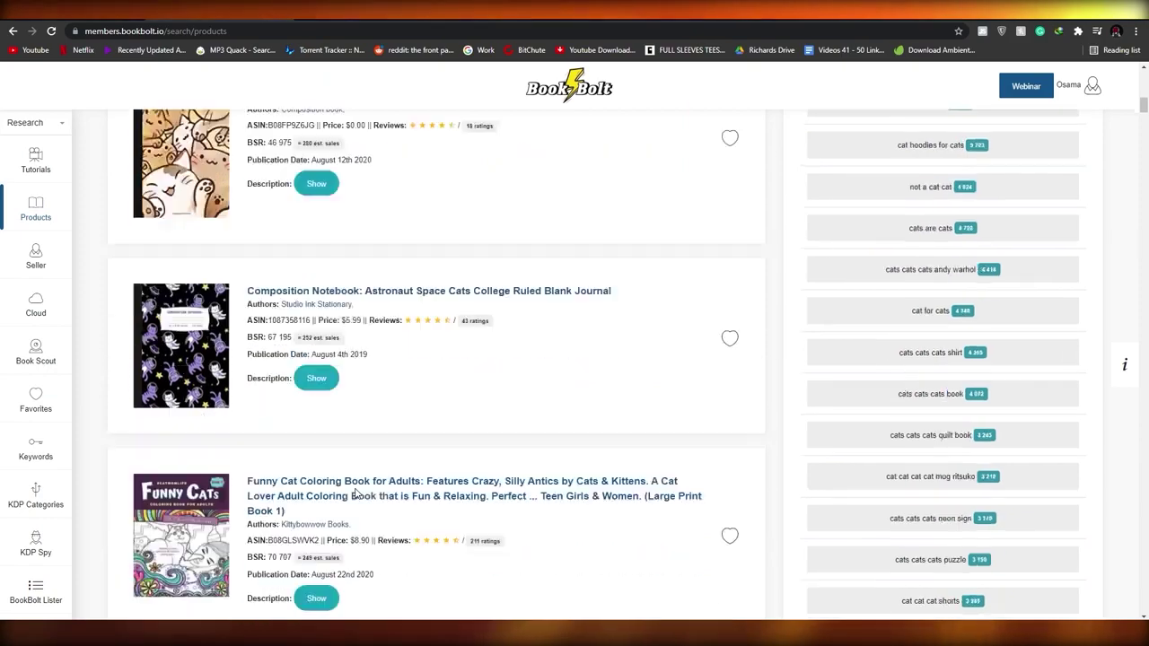
scroll(356, 494, "up", 4)
scroll(929, 474, "up", 4)
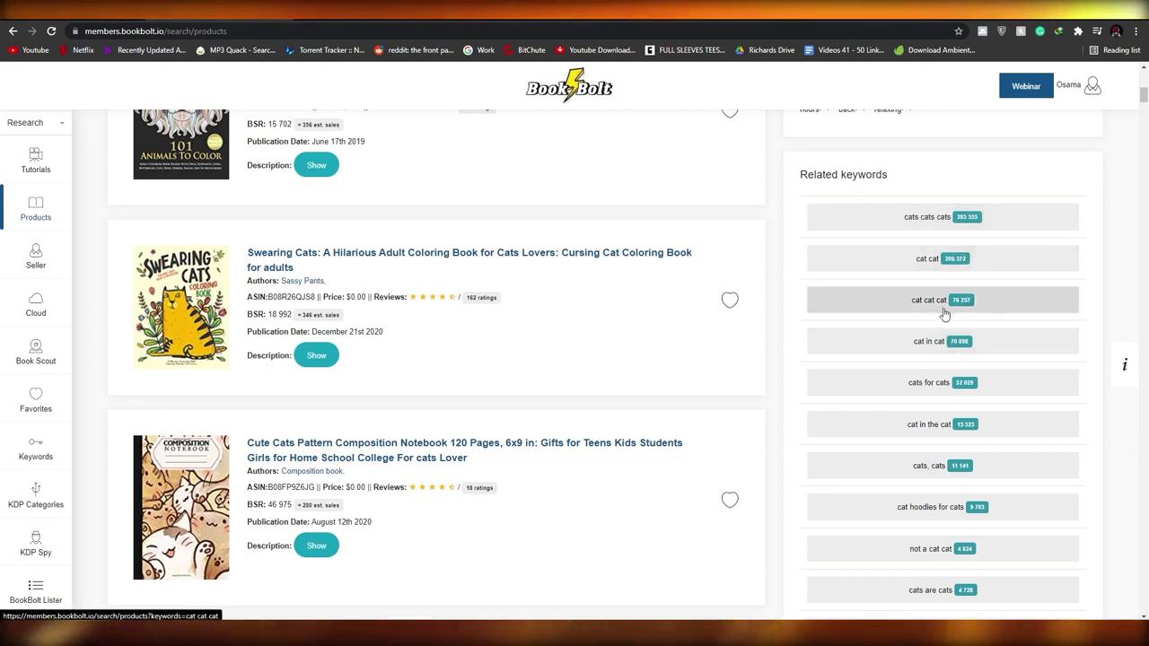
scroll(944, 315, "down", 10)
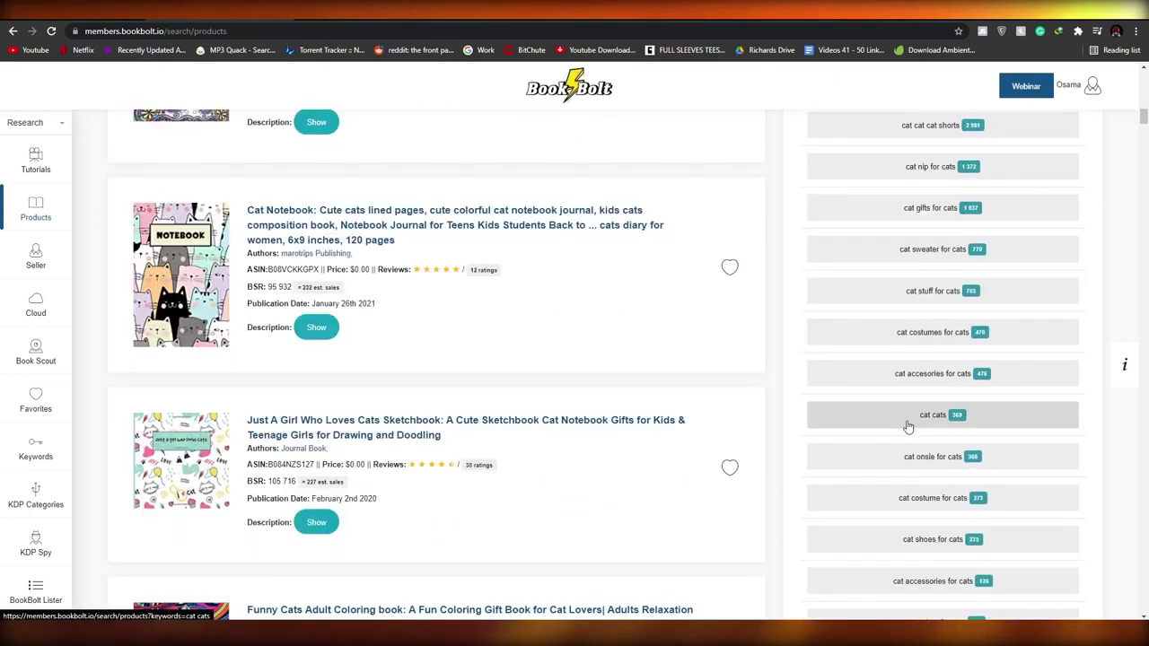
scroll(909, 427, "up", 10)
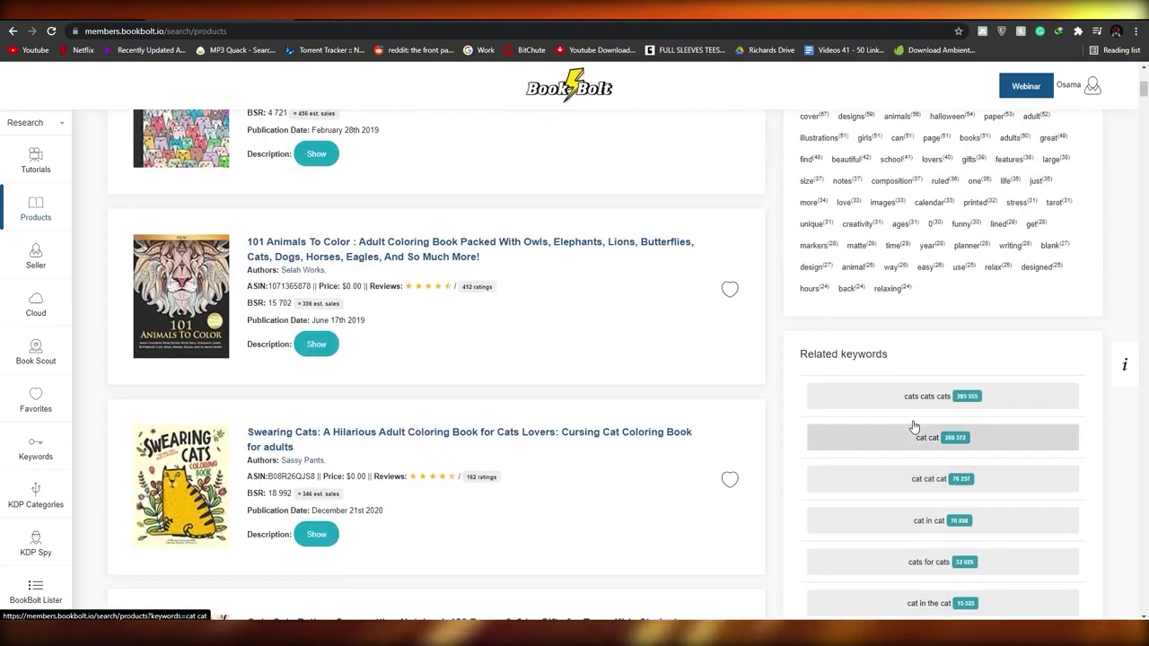
Open the product search for the related keyword "cats cats cats", look over its results and return to the original "cats" search.
left_click(933, 400)
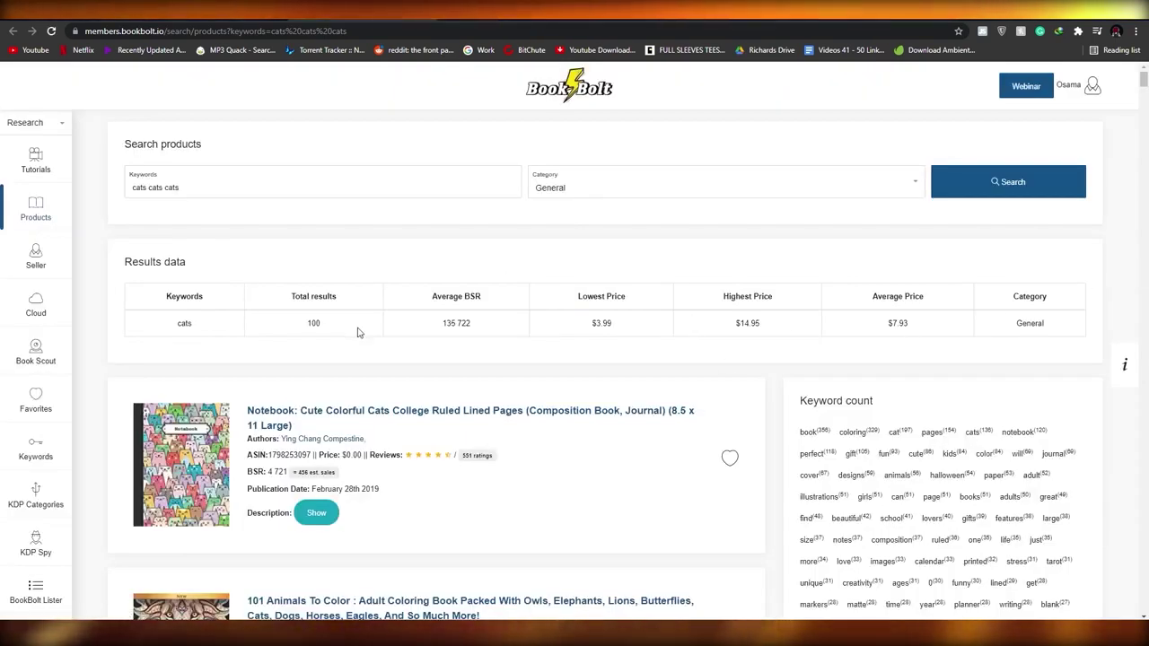
scroll(525, 403, "down", 4)
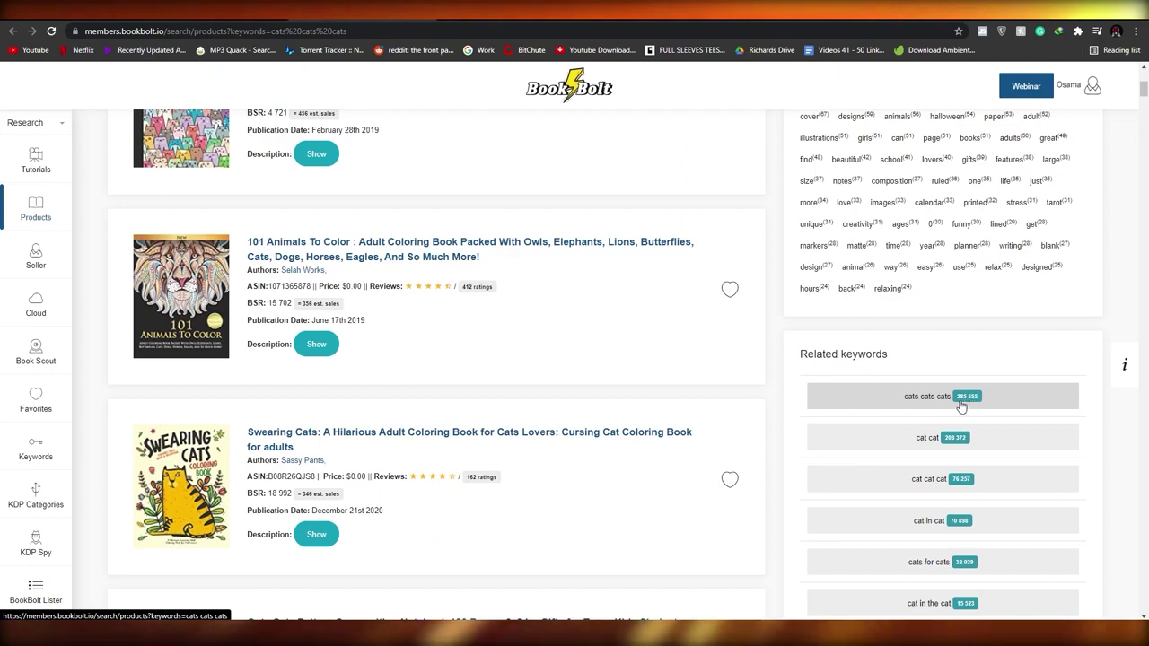
scroll(459, 358, "up", 4)
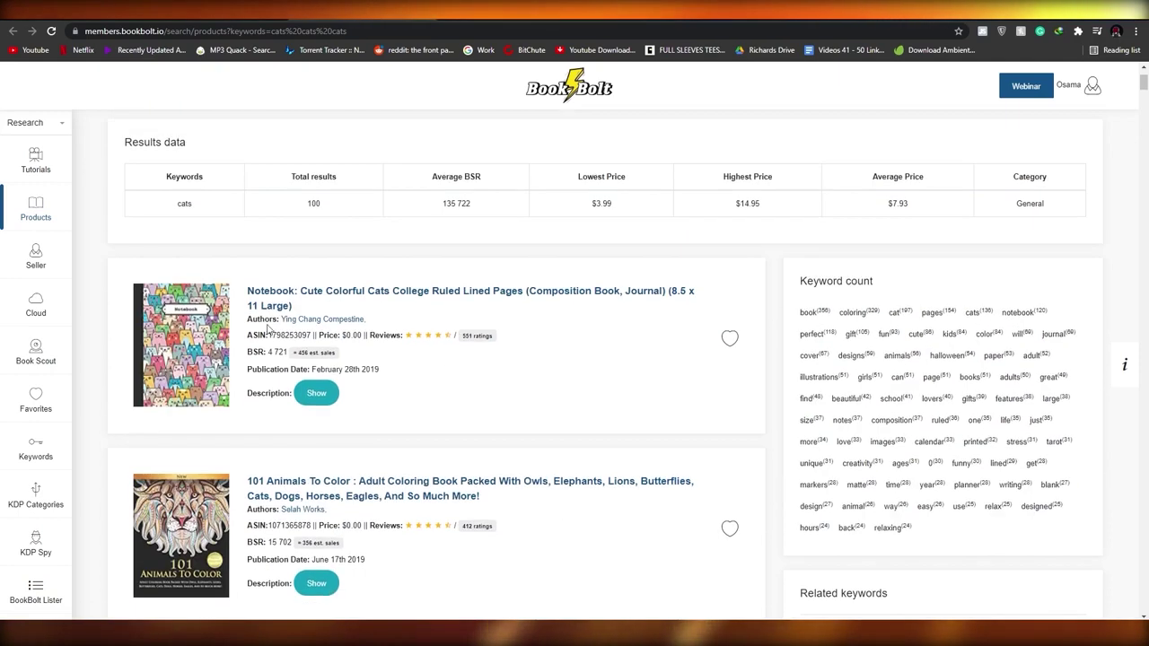
left_click(420, 12)
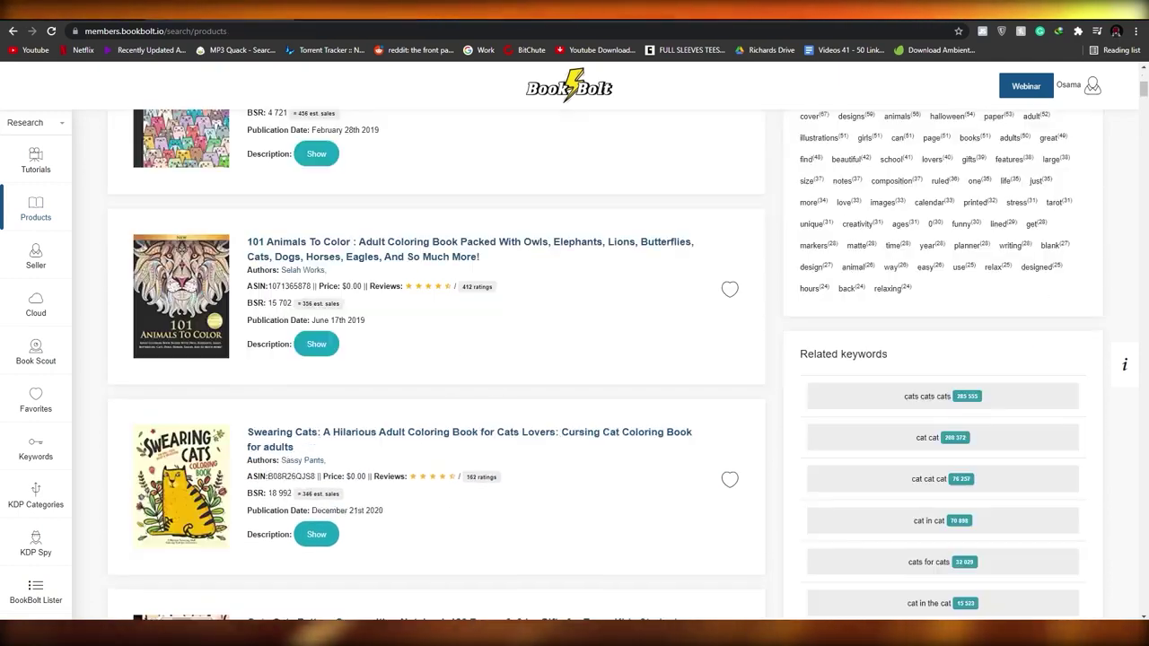
scroll(467, 485, "up", 4)
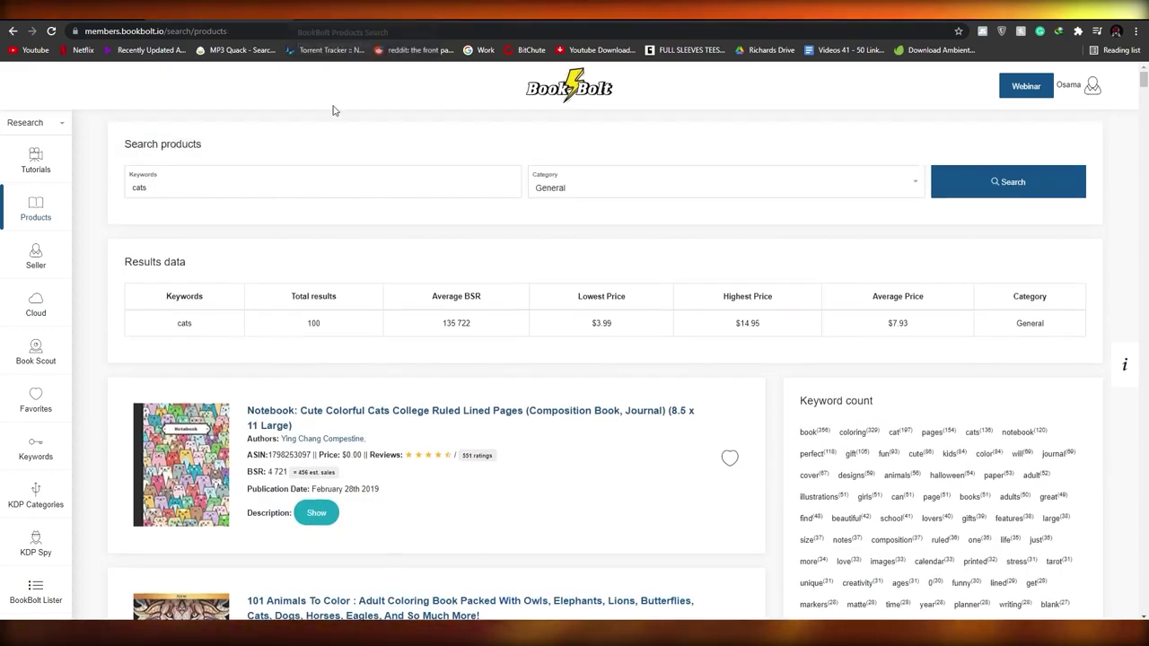
Open the seller search and copy the author name of the #1 book in Amazon's Writing Skill Reference best sellers.
left_click(65, 258)
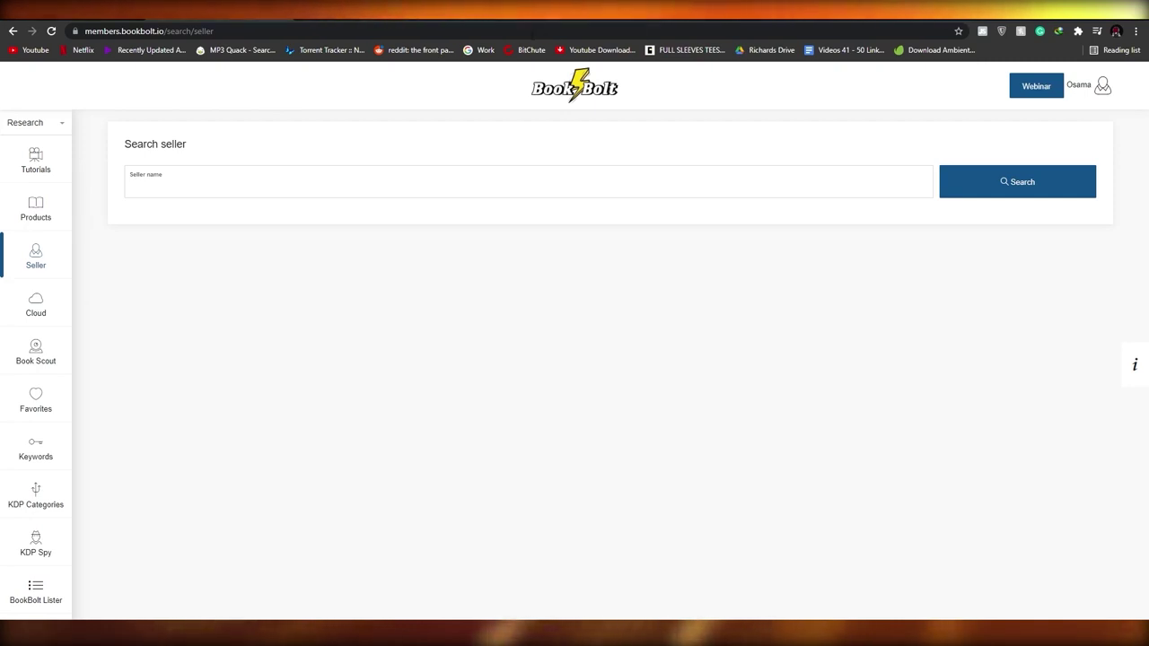
key("ctrl+t")
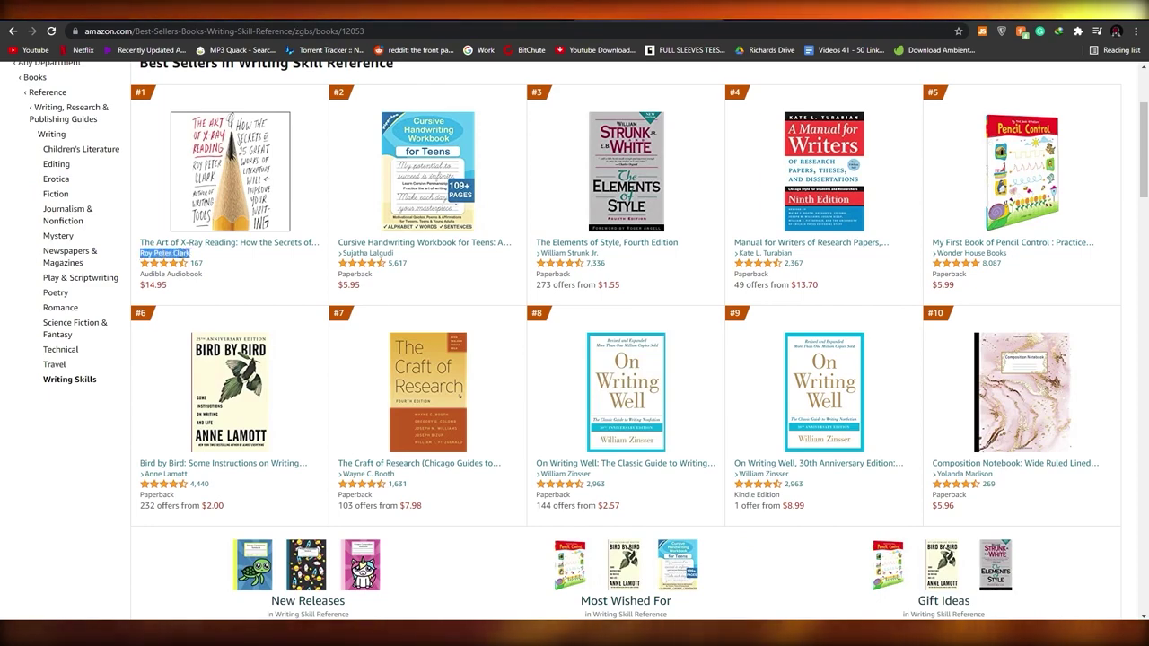
right_click(177, 250)
left_click(205, 259)
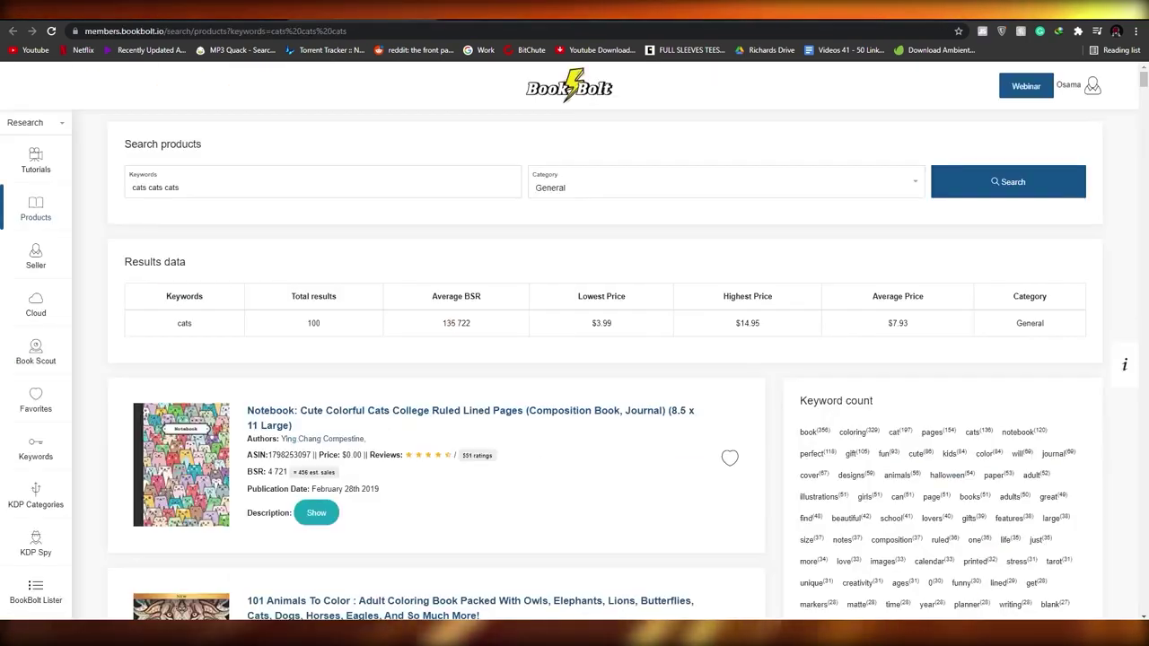
Return to Book Bolt's seller search and search for the copied author name.
left_click(36, 257)
left_click(199, 172)
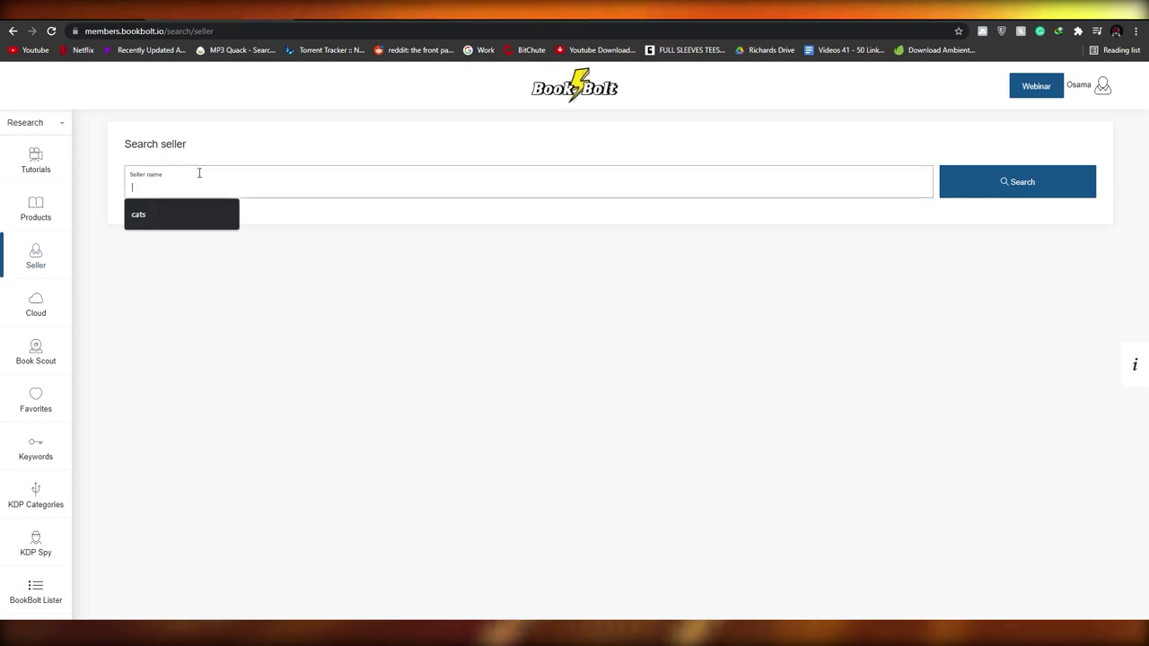
type("Roy Peter Clark")
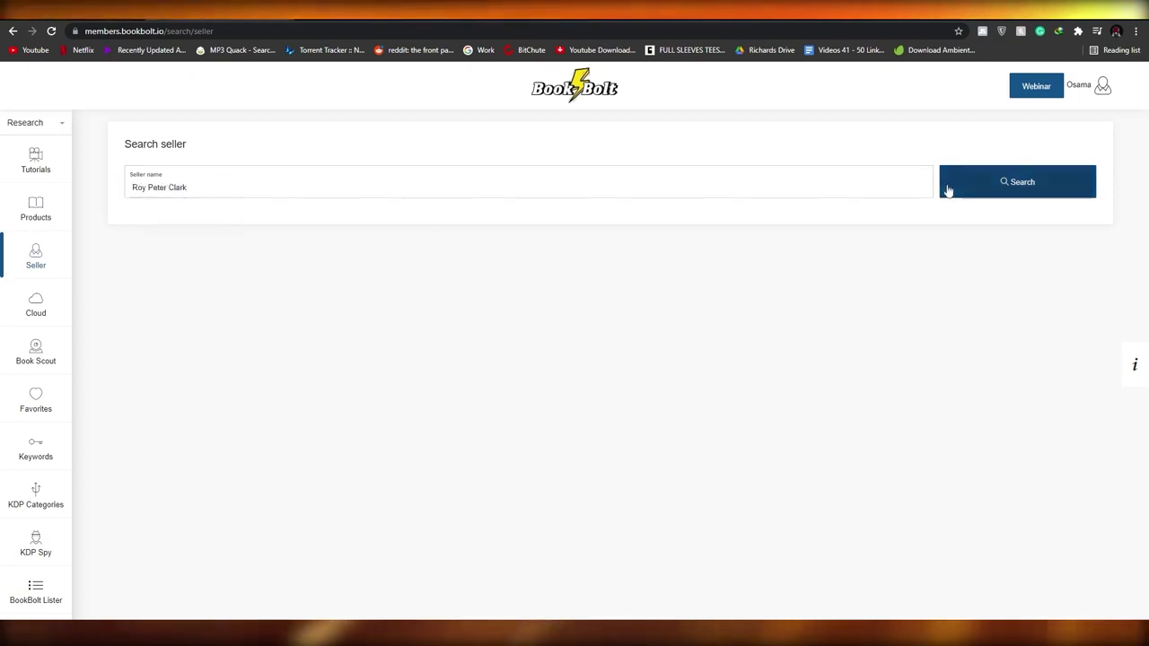
left_click(985, 176)
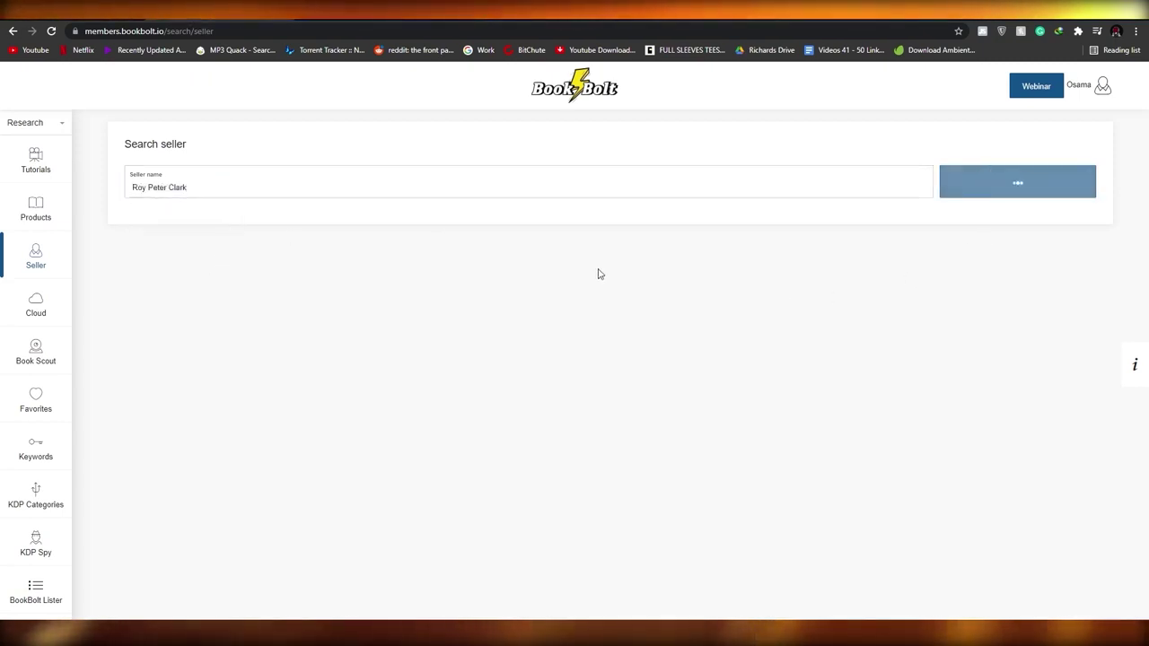
triple_click(235, 189)
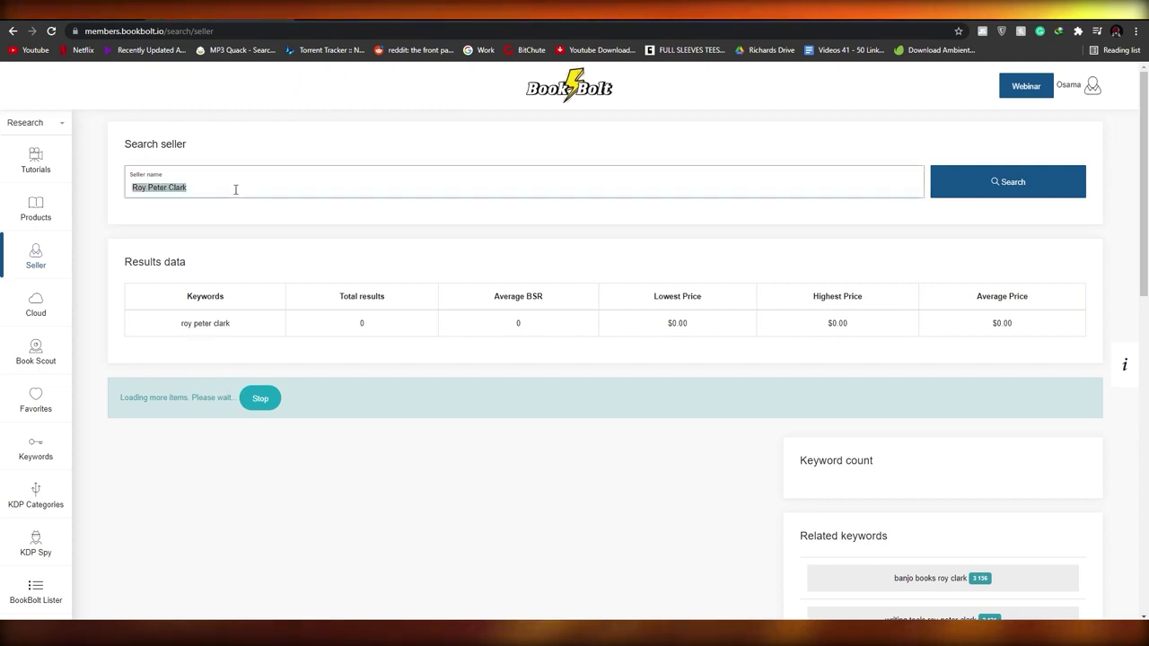
Search the sellers for the author's first name and open the related keyword "roi water" in the product search.
type("roy")
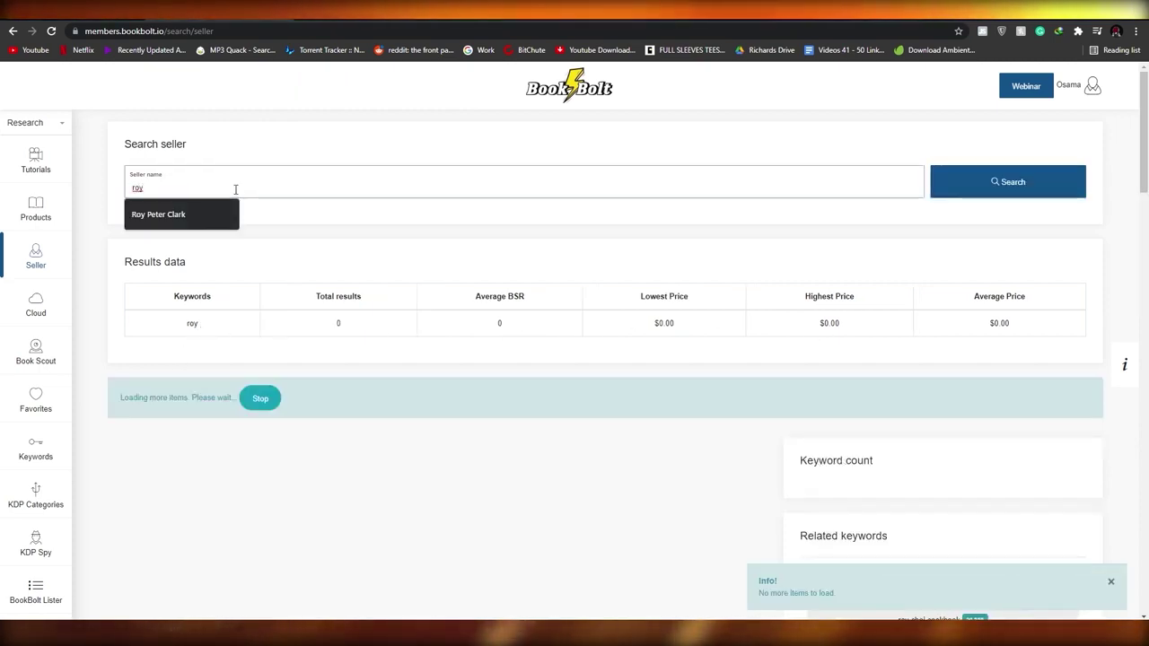
scroll(281, 344, "down", 2)
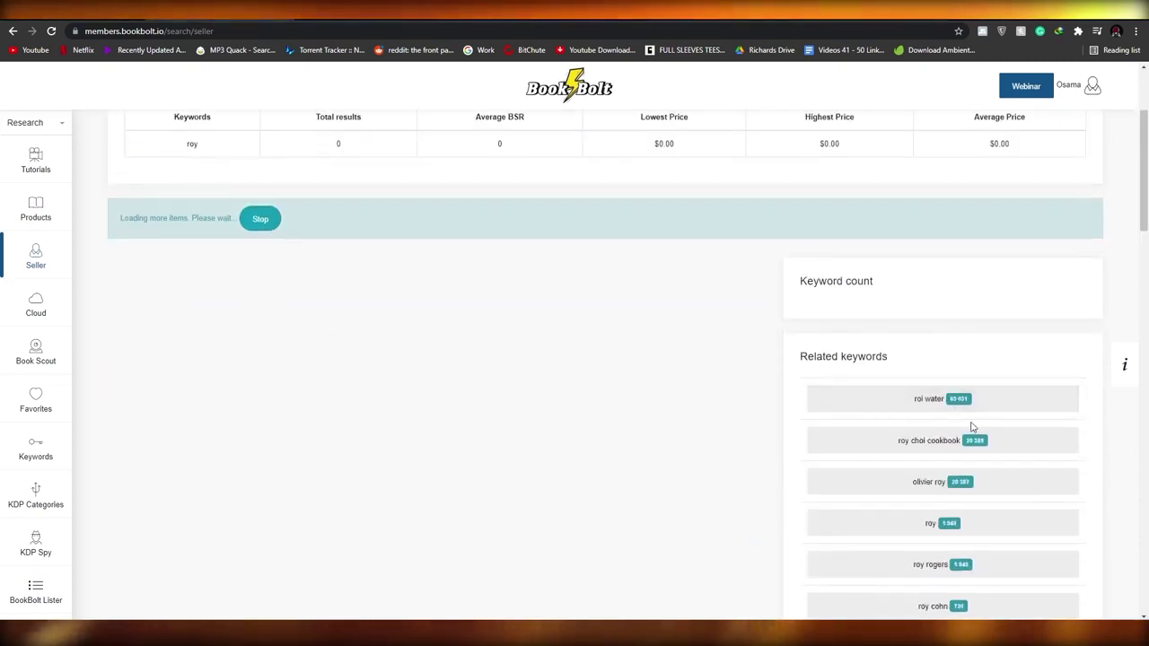
left_click(872, 405)
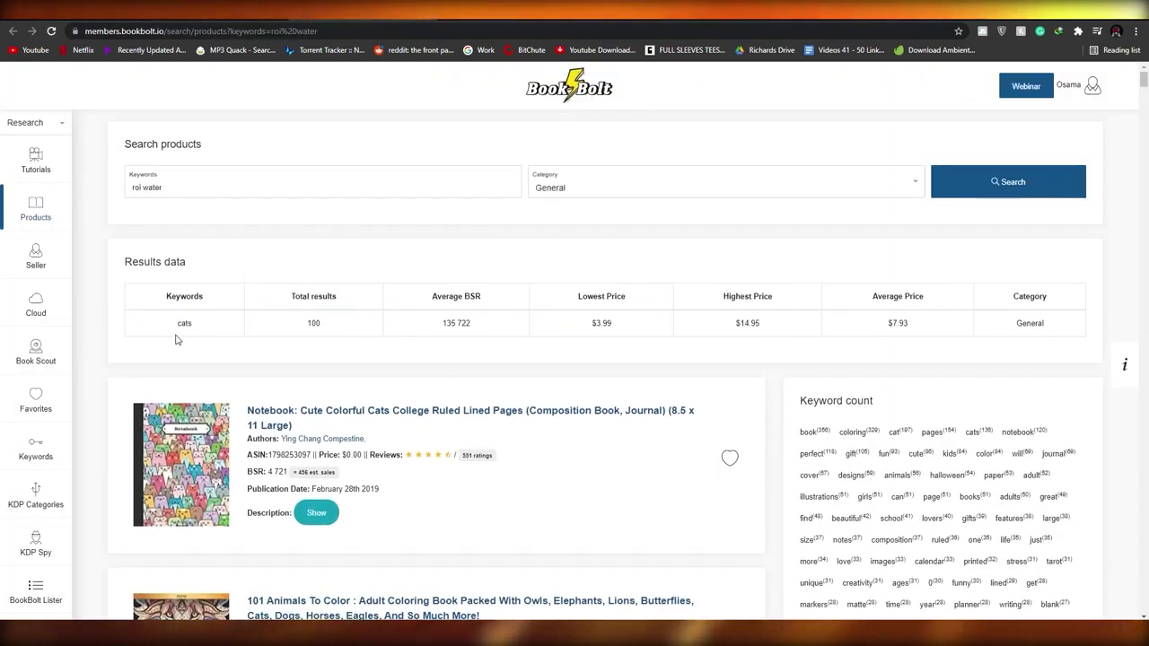
Return to the seller search and search for "roi water".
key("alt+Left")
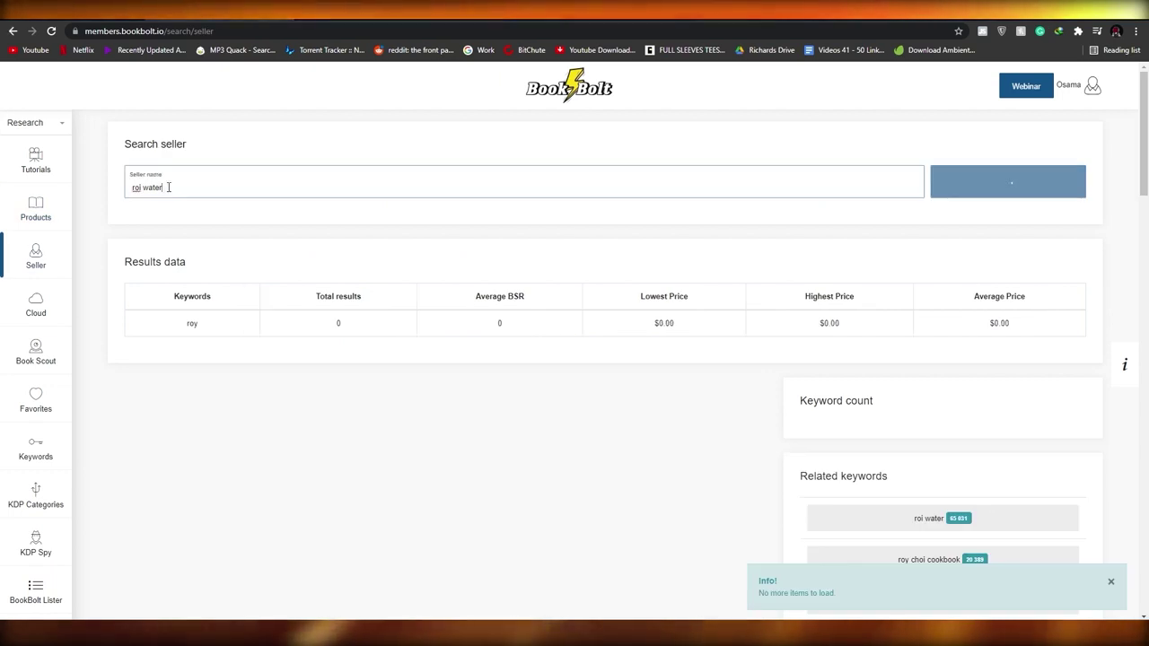
scroll(210, 430, "down", 1)
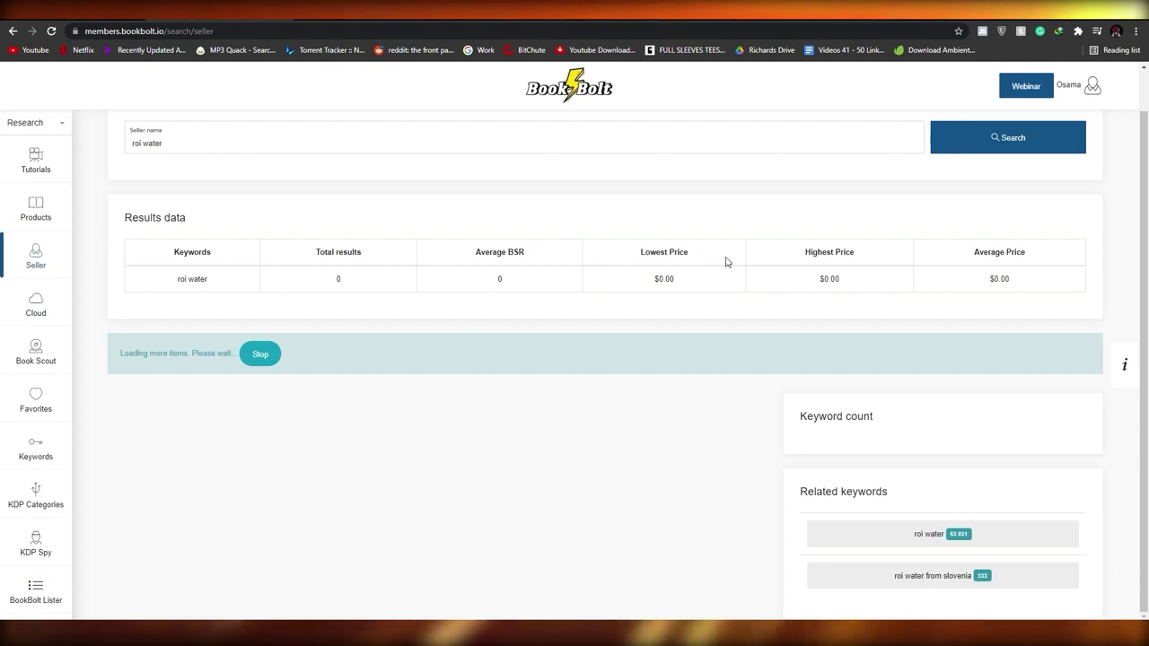
Open the Cloud search and search the Top 100 Notebook bestsellers with the maximum BSR lowered to 112422.
left_click(48, 298)
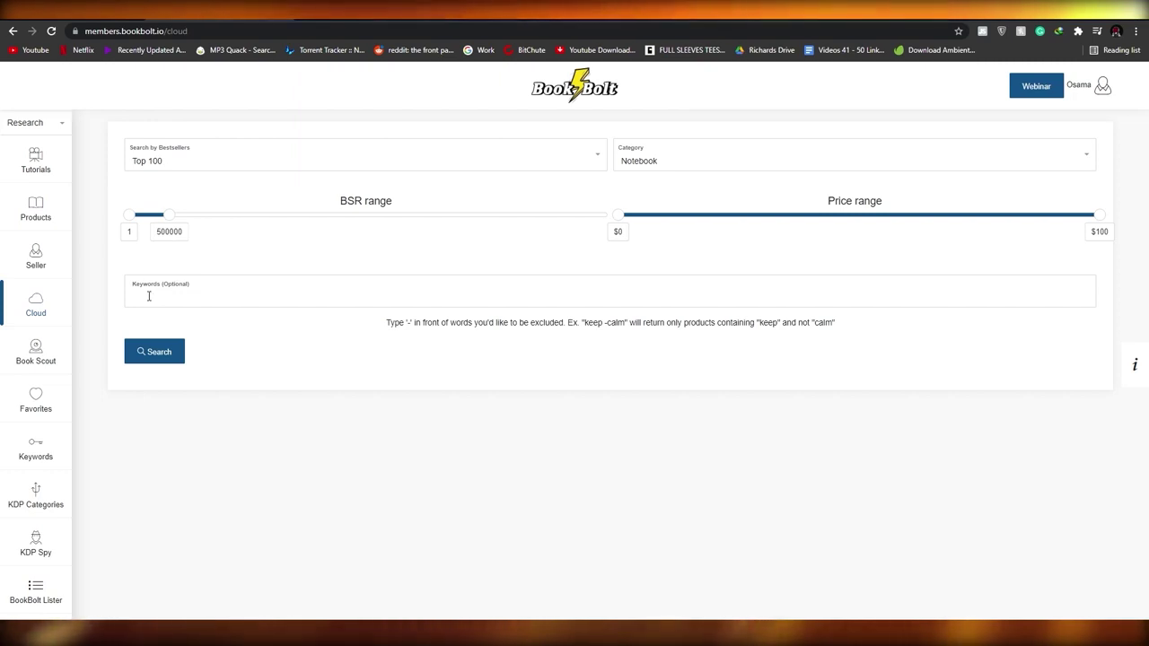
left_click_drag(169, 215, 153, 222)
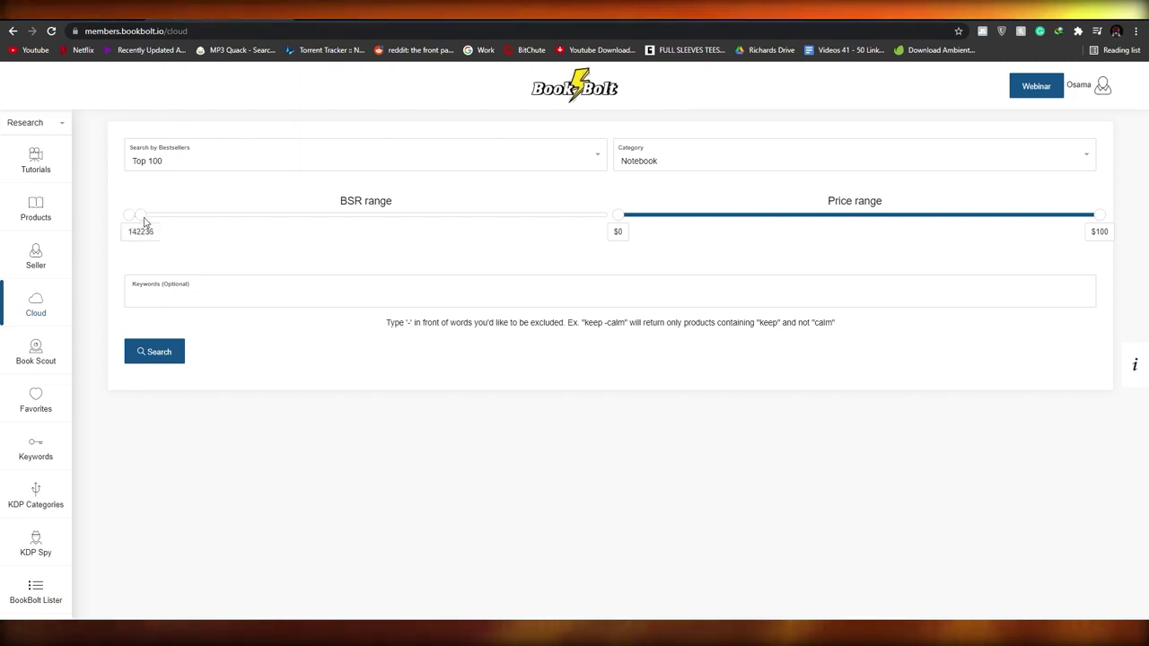
left_click(143, 352)
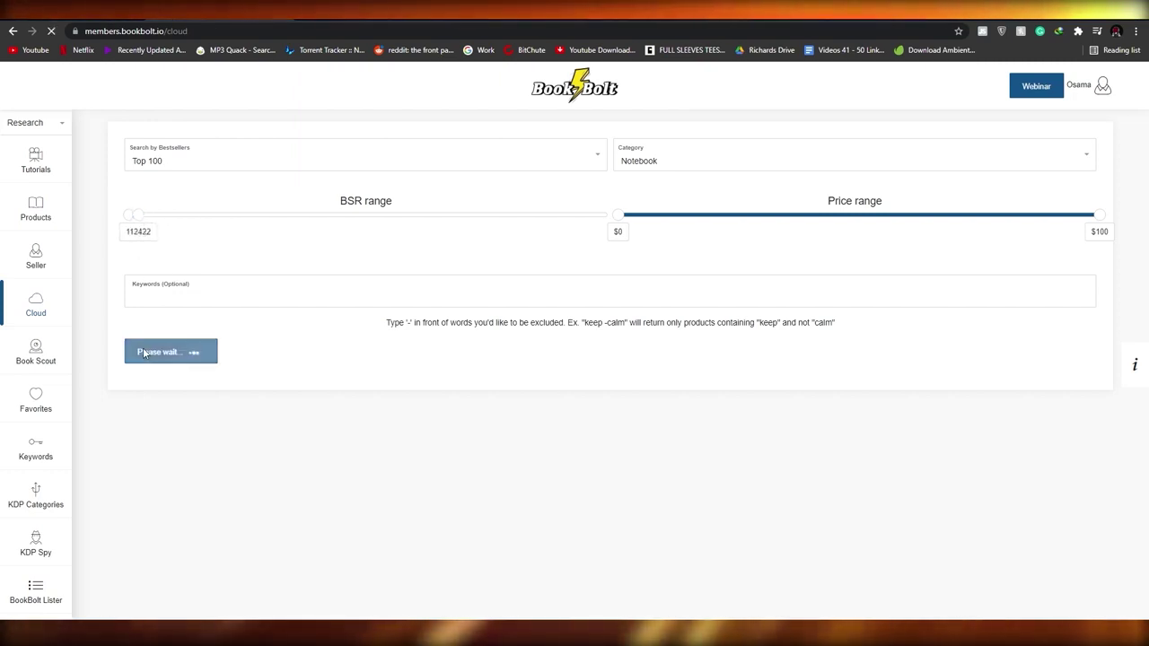
Examine the notebook results, comparing their reviews, prices, BSR and estimated sales with the search filters.
scroll(314, 287, "down", 4)
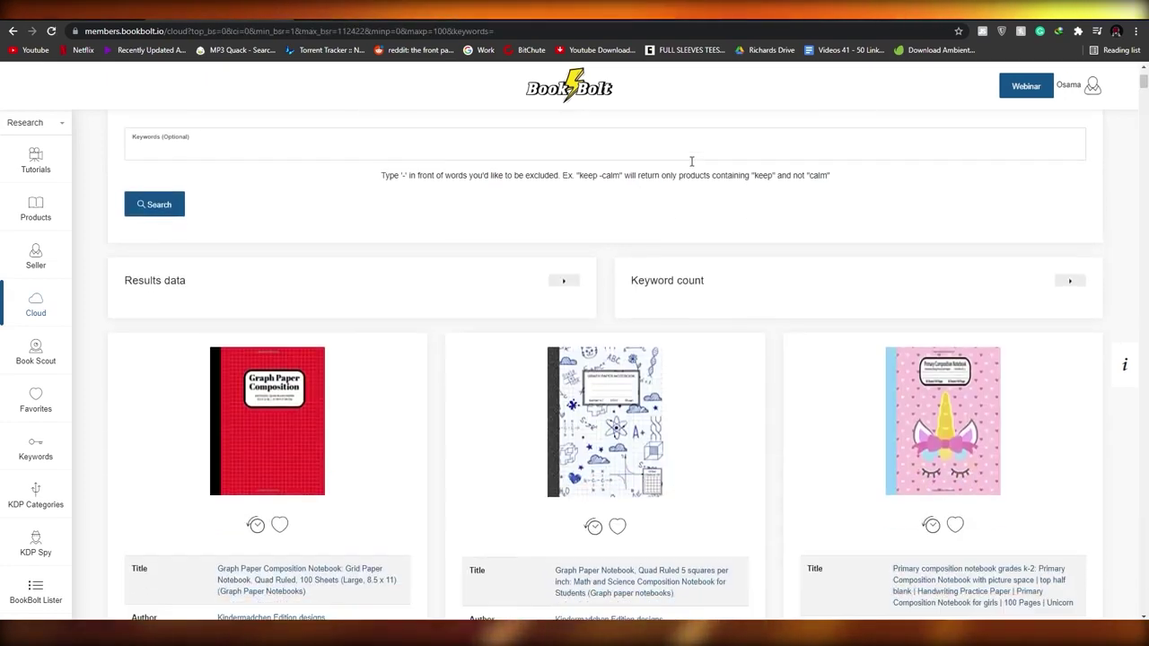
scroll(359, 269, "down", 1)
scroll(418, 236, "down", 4)
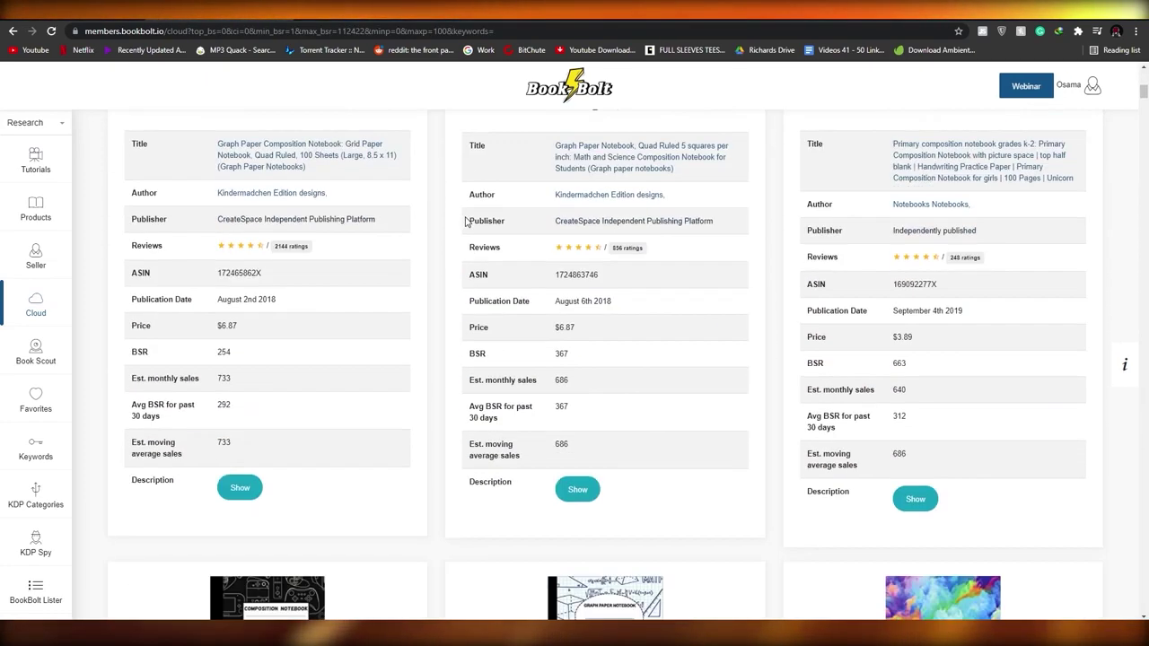
scroll(463, 241, "up", 6)
scroll(464, 242, "up", 2)
scroll(411, 310, "down", 6)
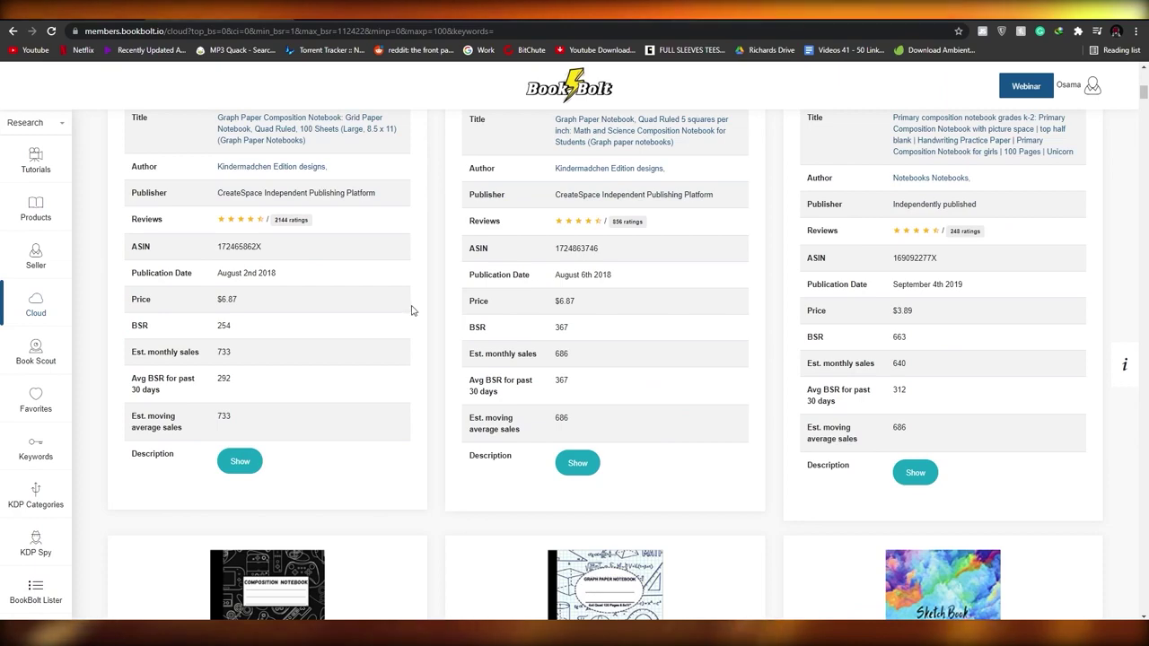
scroll(358, 316, "down", 3)
scroll(341, 319, "up", 7)
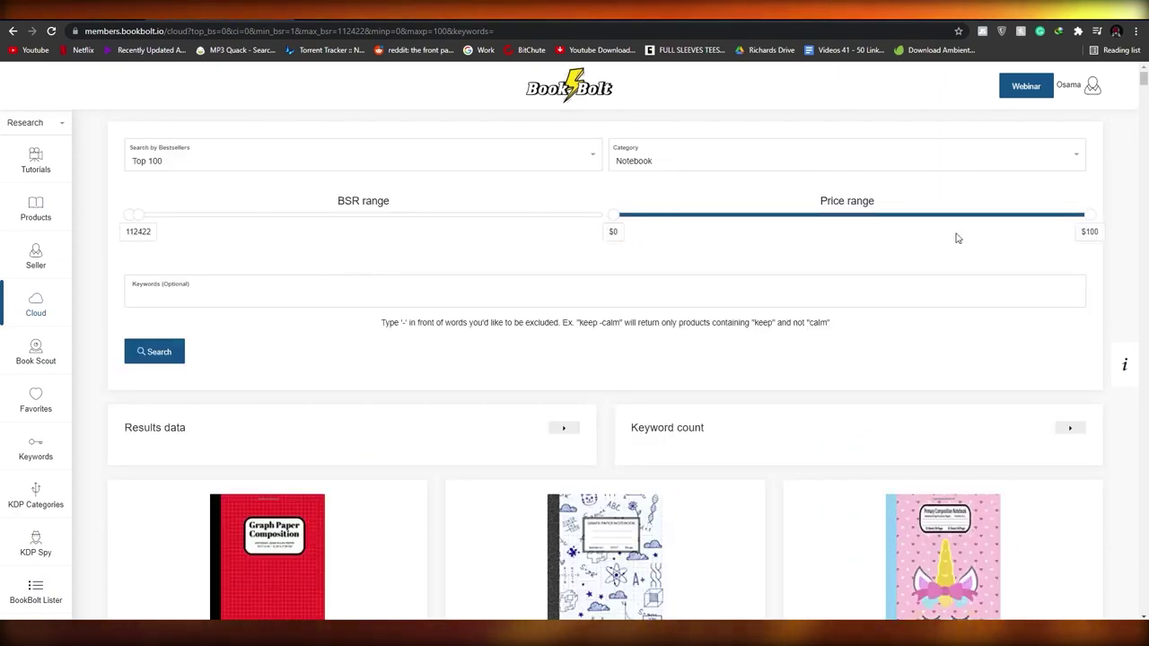
scroll(957, 237, "down", 7)
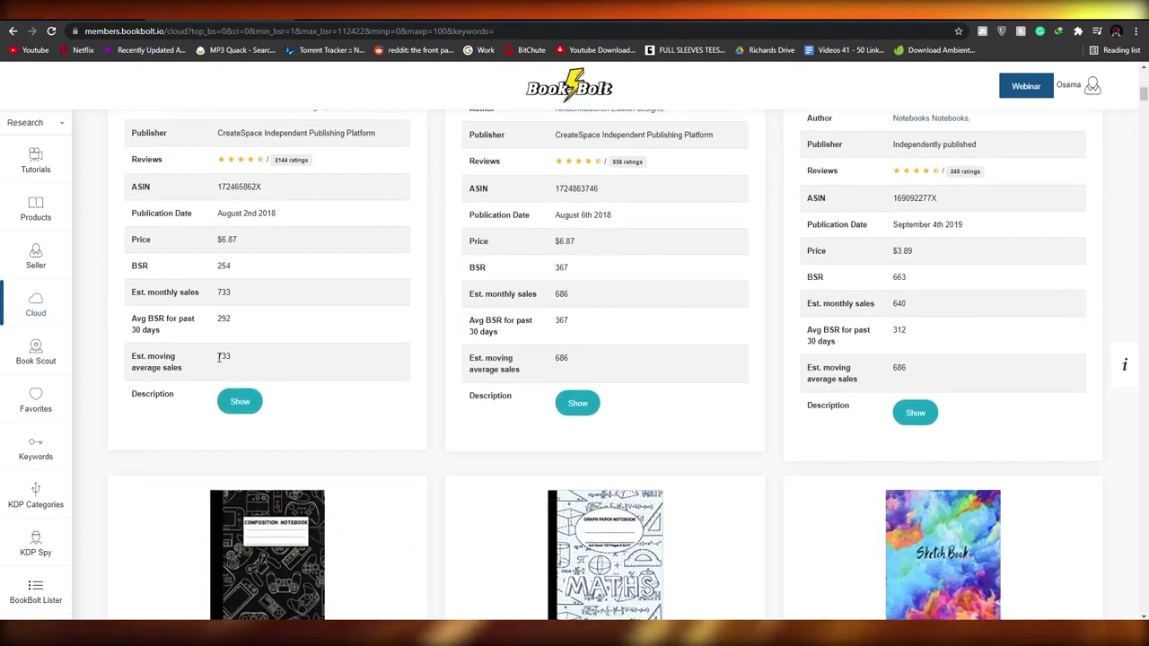
Highlight the first notebook's moving average sales, 30-day average BSR, estimated monthly sales and price.
double_click(222, 357)
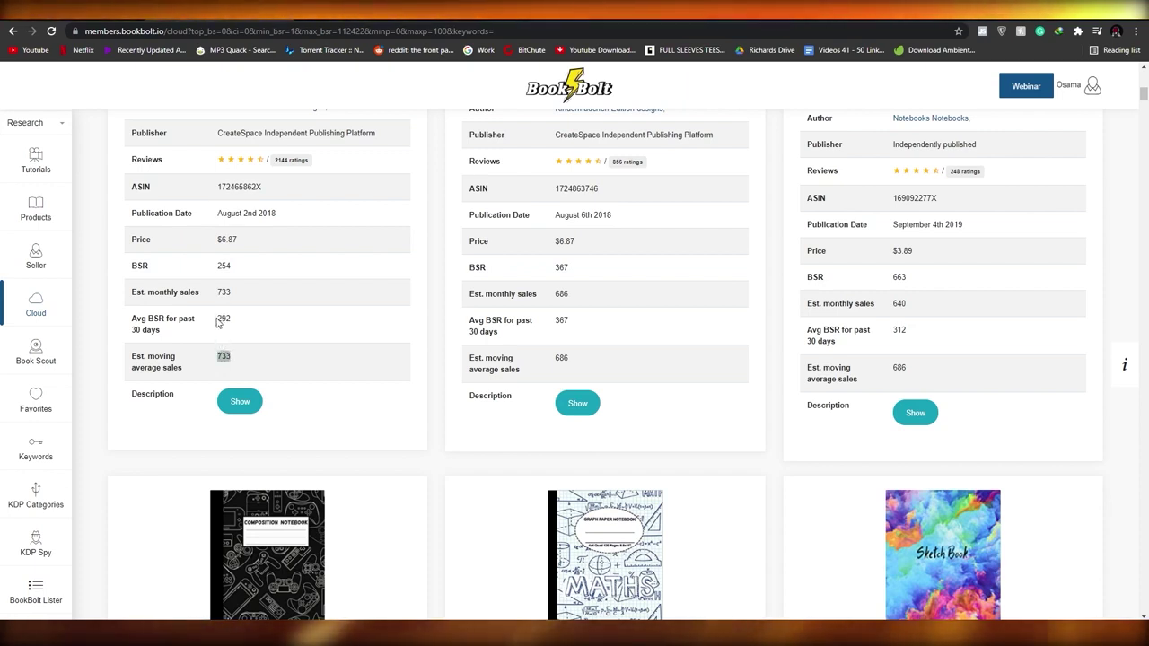
double_click(223, 317)
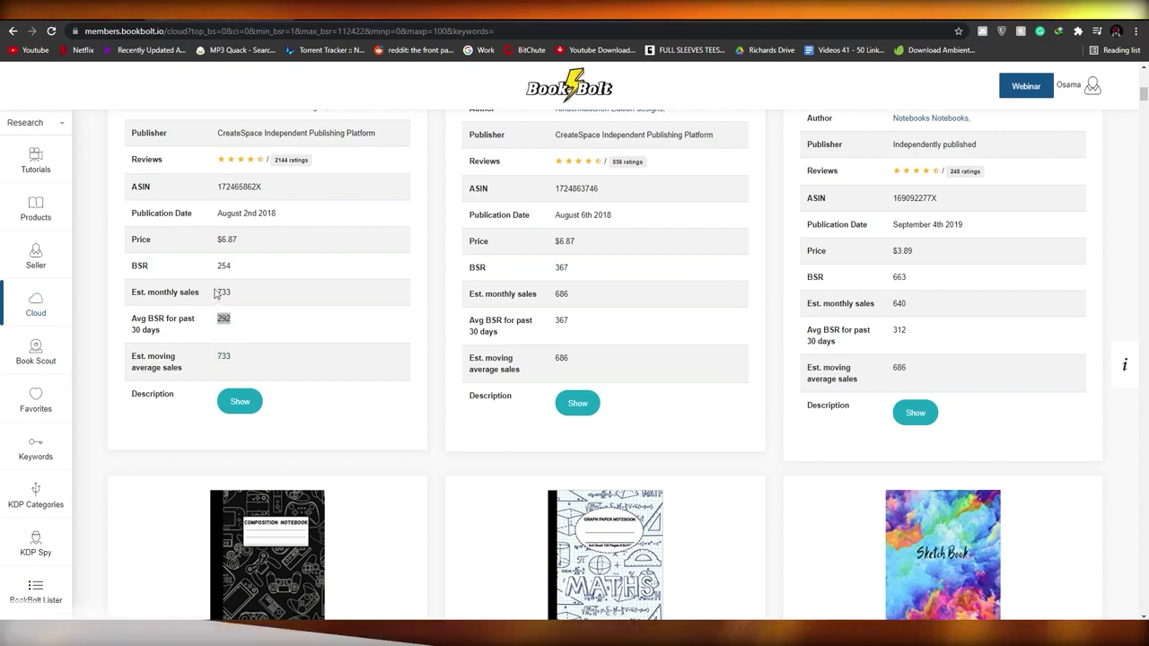
double_click(223, 292)
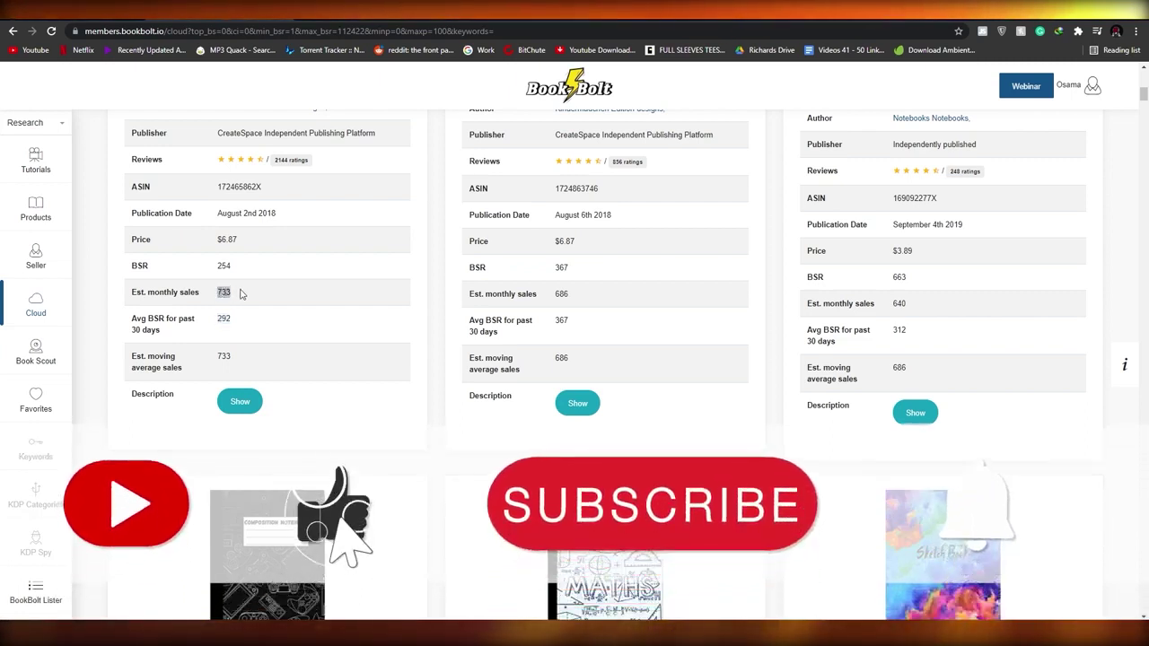
left_click(223, 239)
double_click(220, 239)
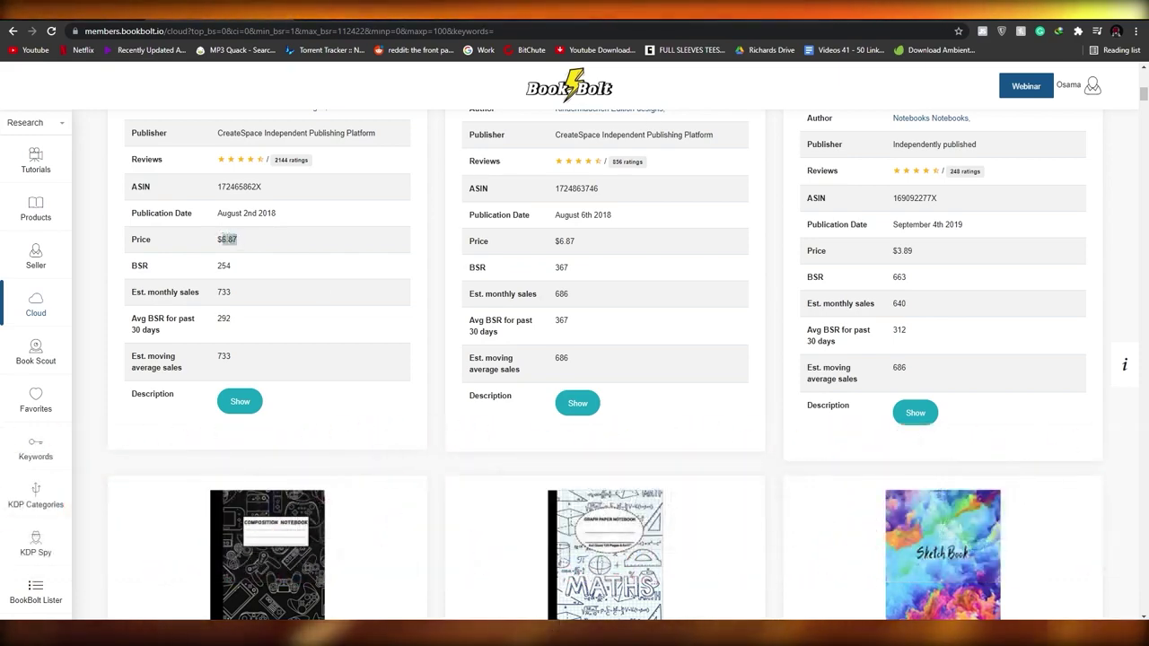
Search Google for "calculat" in a new tab and enter 6 × 7 in the calculator.
key("ctrl+t")
type("calculat")
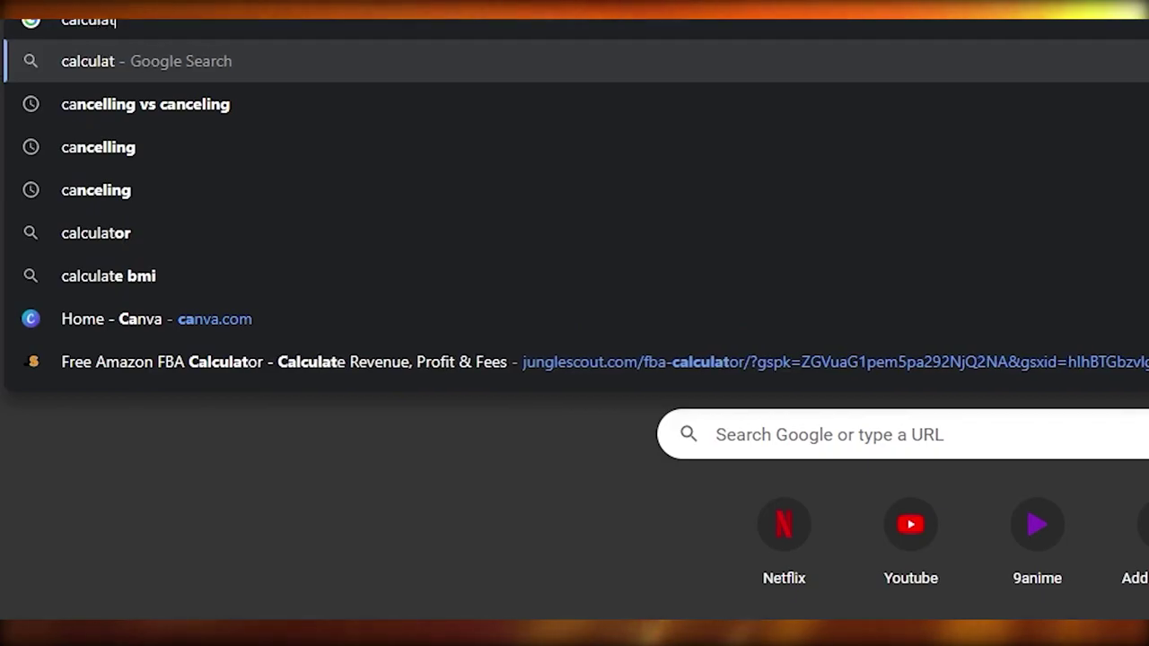
key("Return")
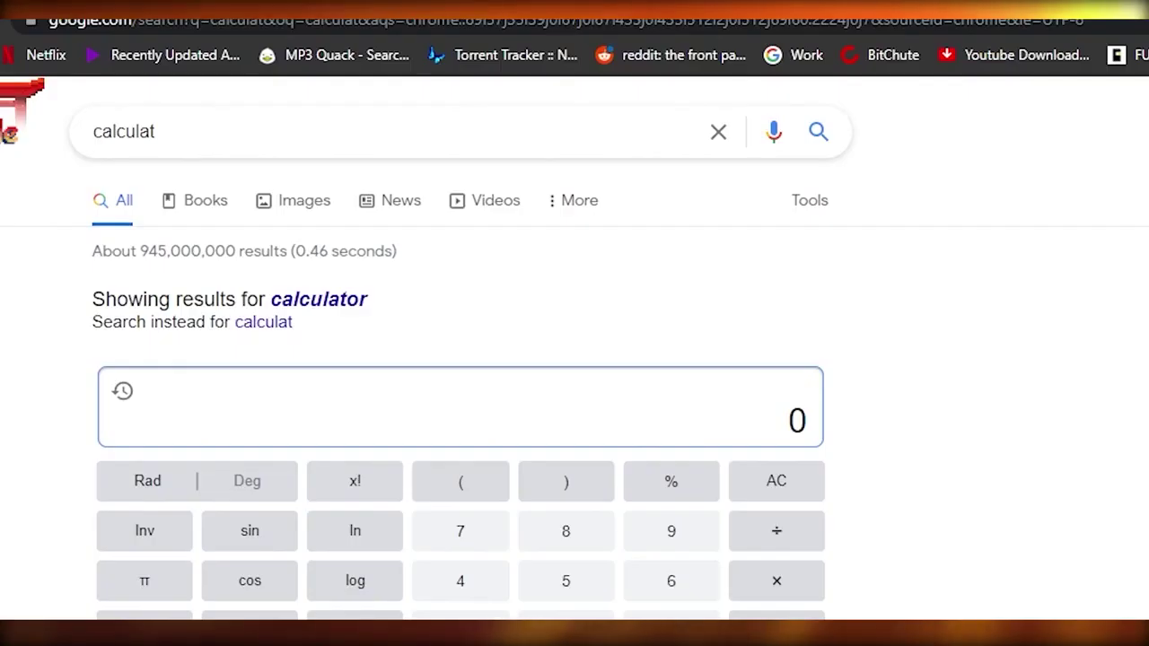
left_click(675, 592)
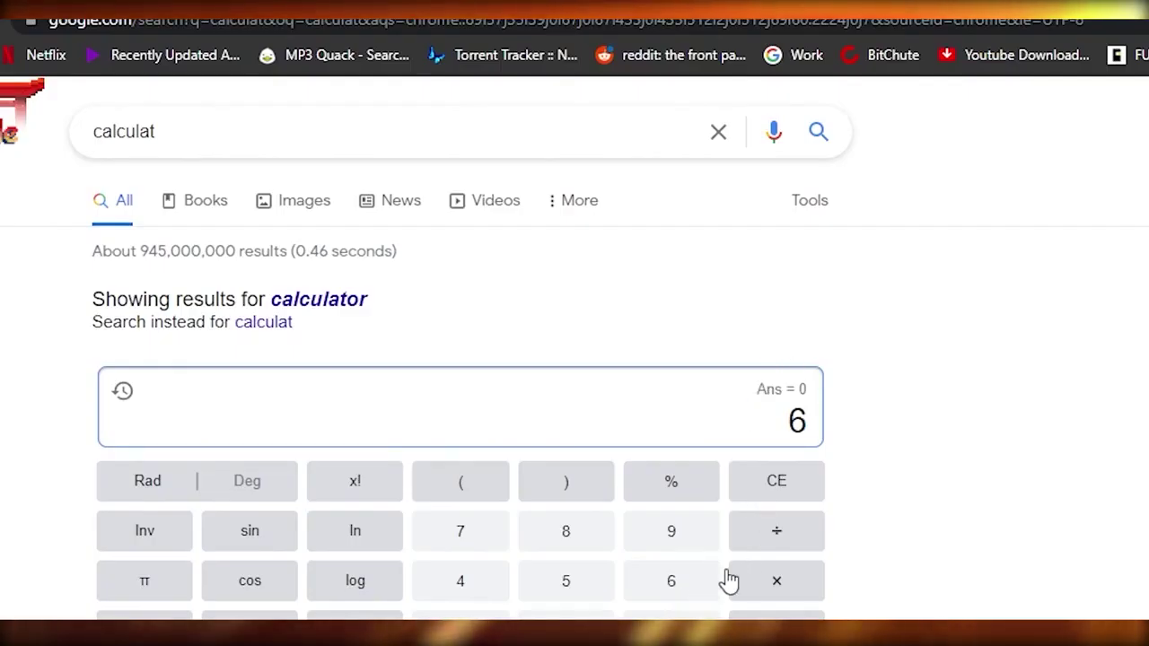
left_click(781, 588)
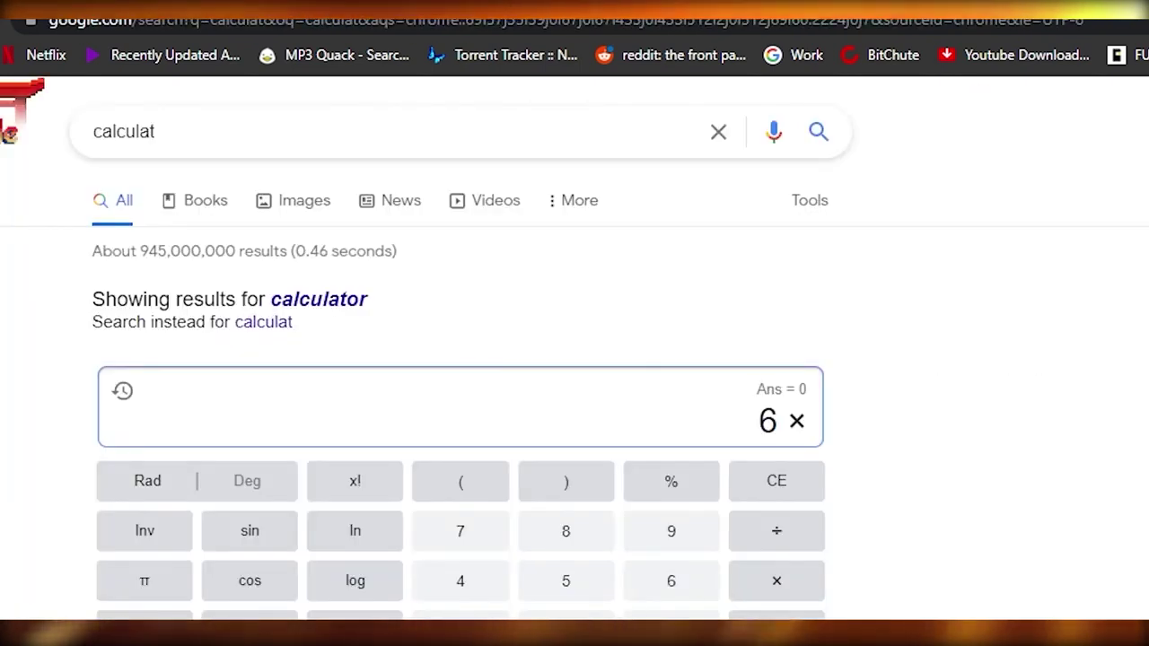
left_click(501, 535)
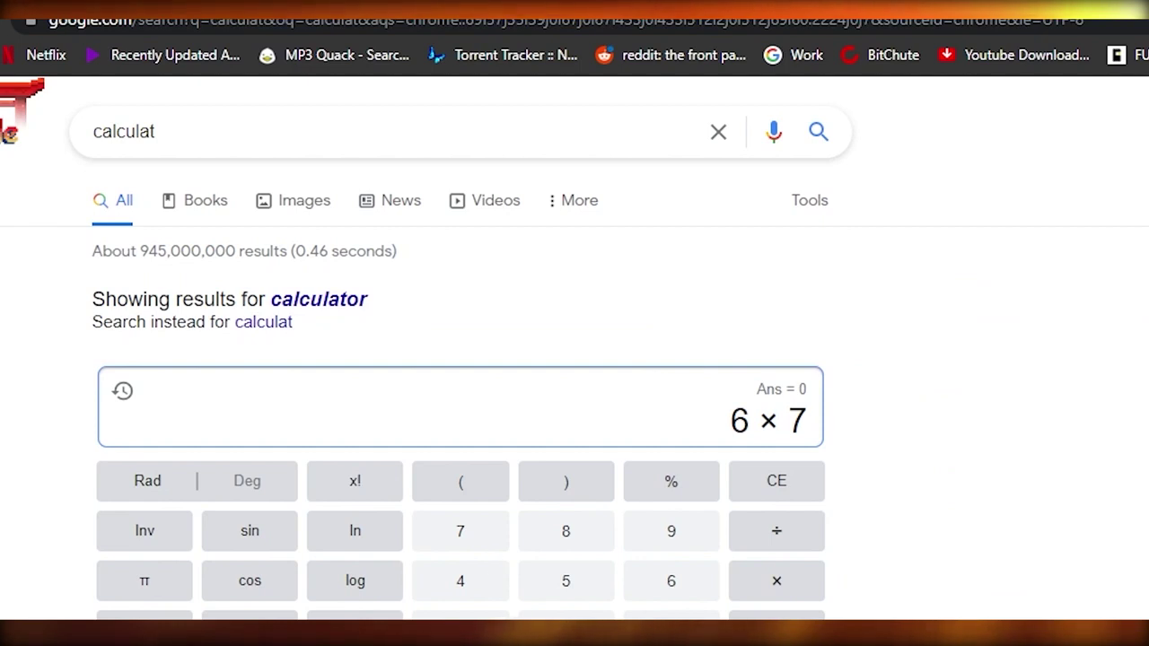
key("Return")
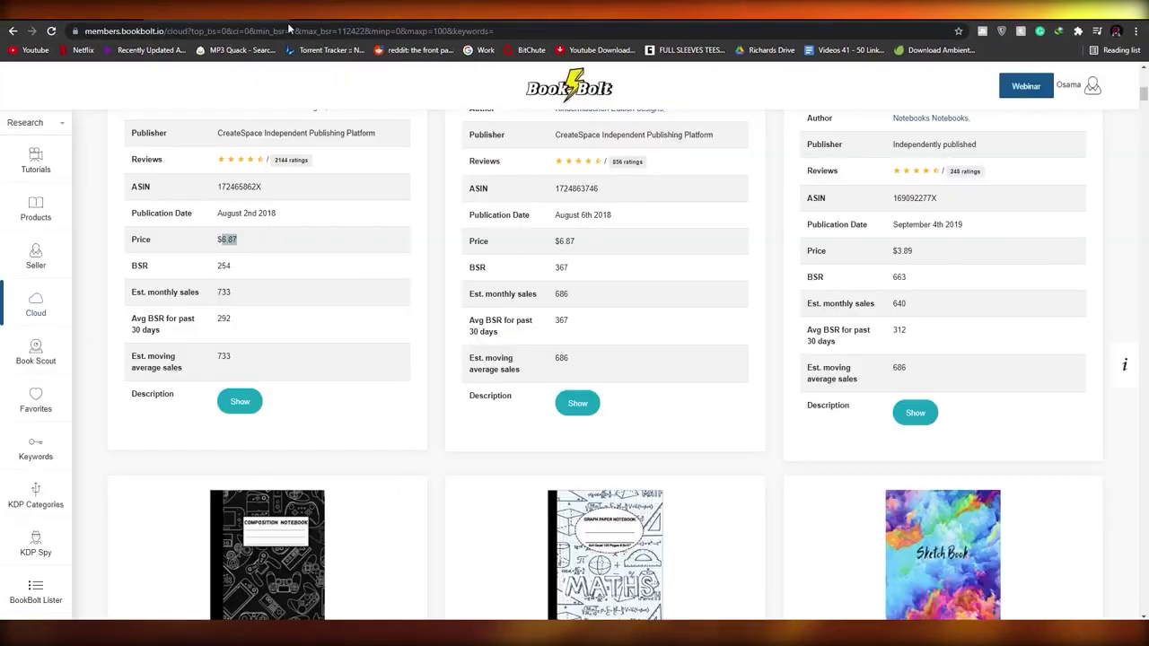
Return to Book Bolt's Cloud results and go over the notebook covers, their details and the search filters again.
scroll(458, 274, "up", 10)
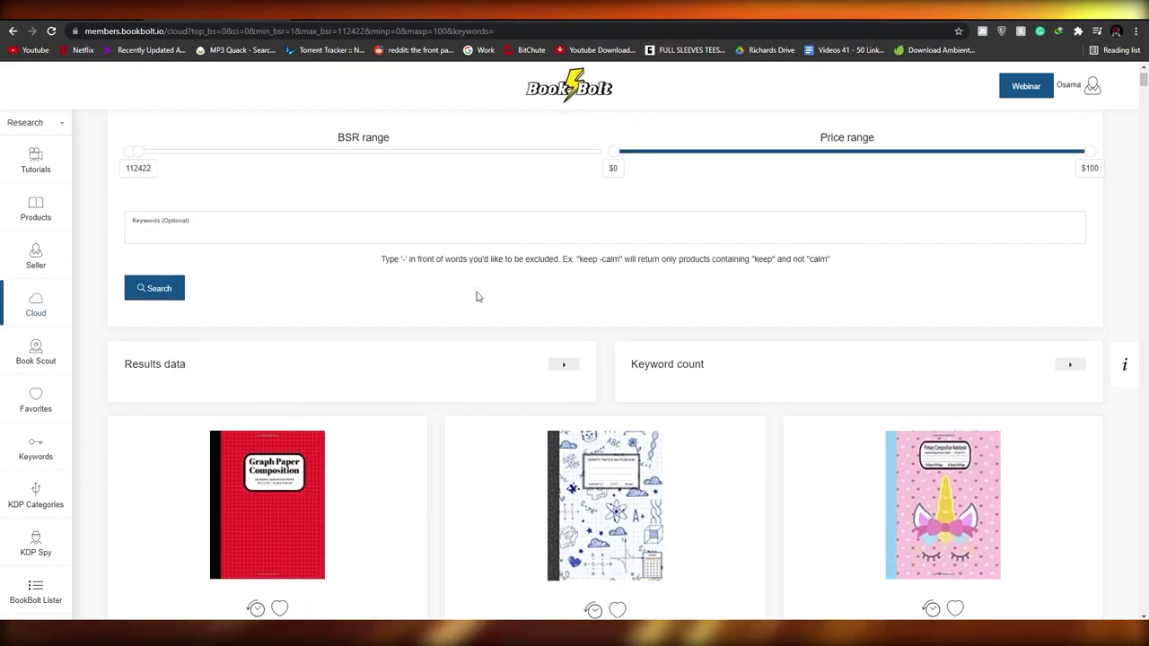
scroll(475, 298, "down", 1)
scroll(475, 297, "down", 3)
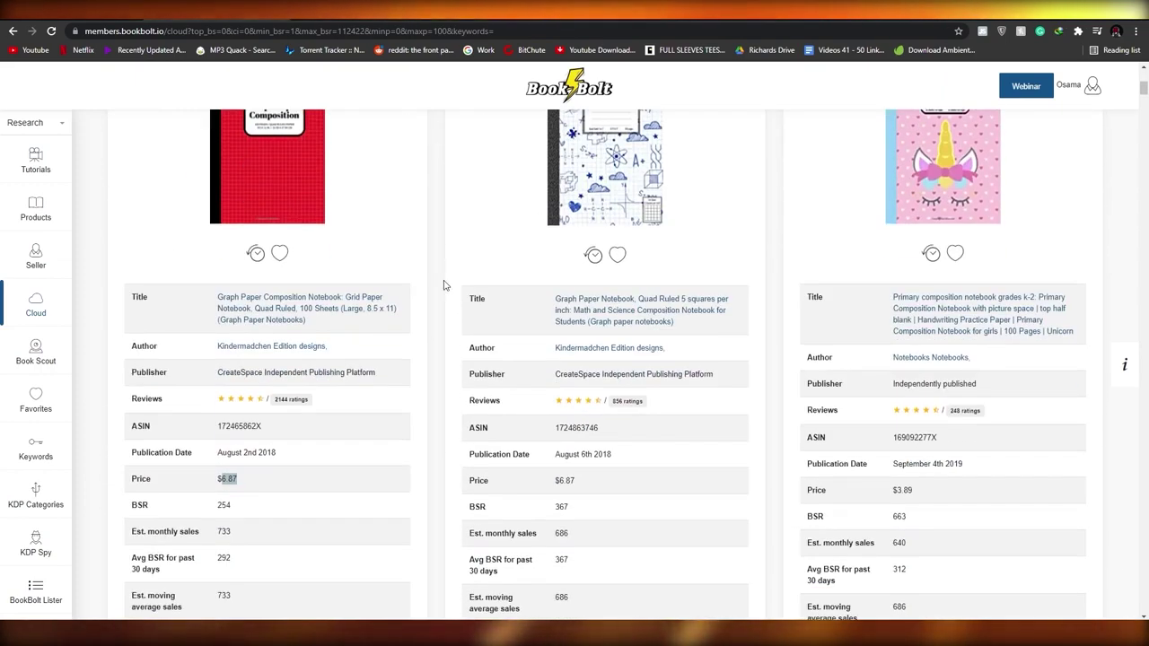
scroll(443, 234, "down", 3)
scroll(443, 224, "up", 1)
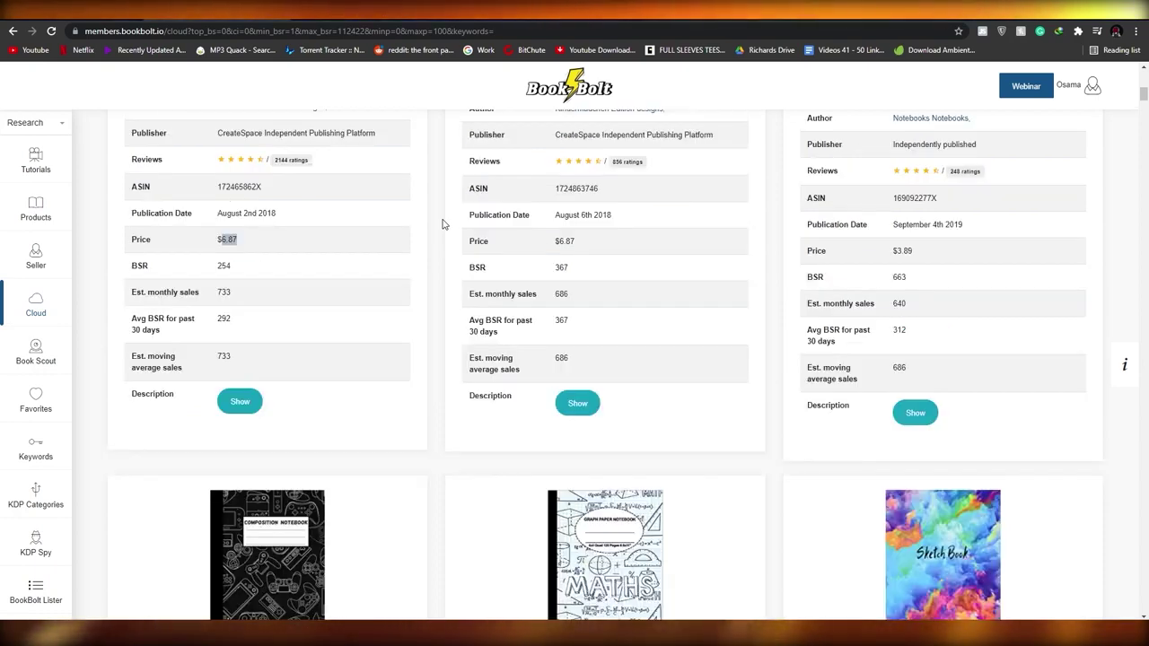
scroll(443, 224, "up", 6)
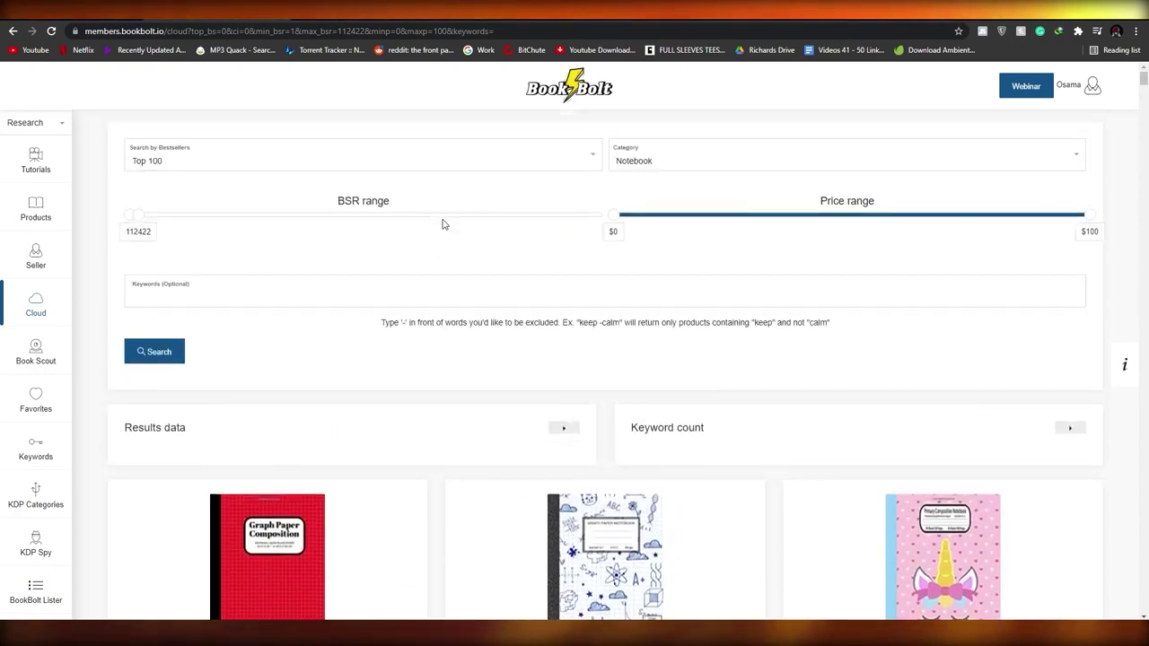
Open Book Scout and look up the ASIN BOOY3OGW64.
left_click(26, 362)
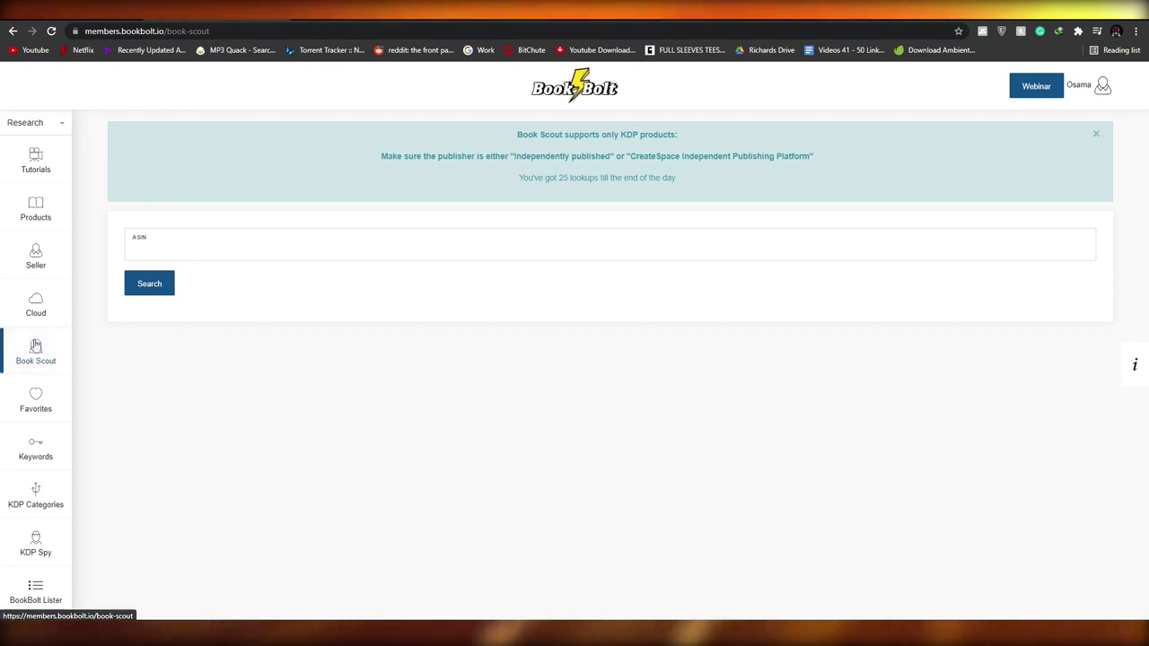
left_click(155, 242)
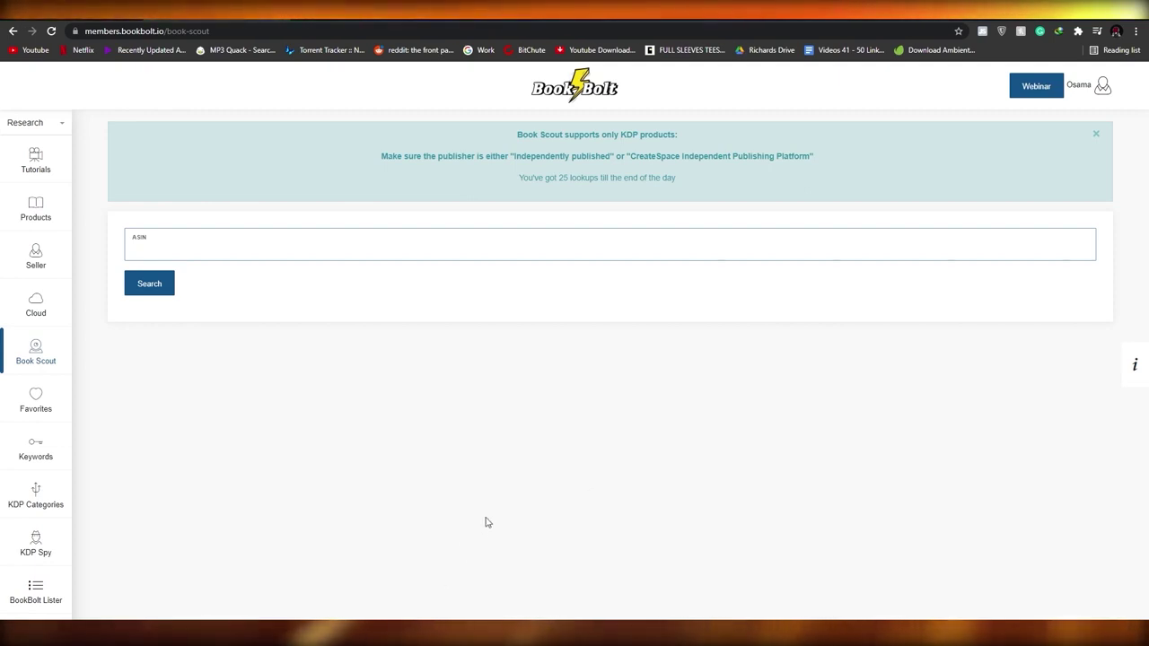
type("BOOY3OGW64")
key("Return")
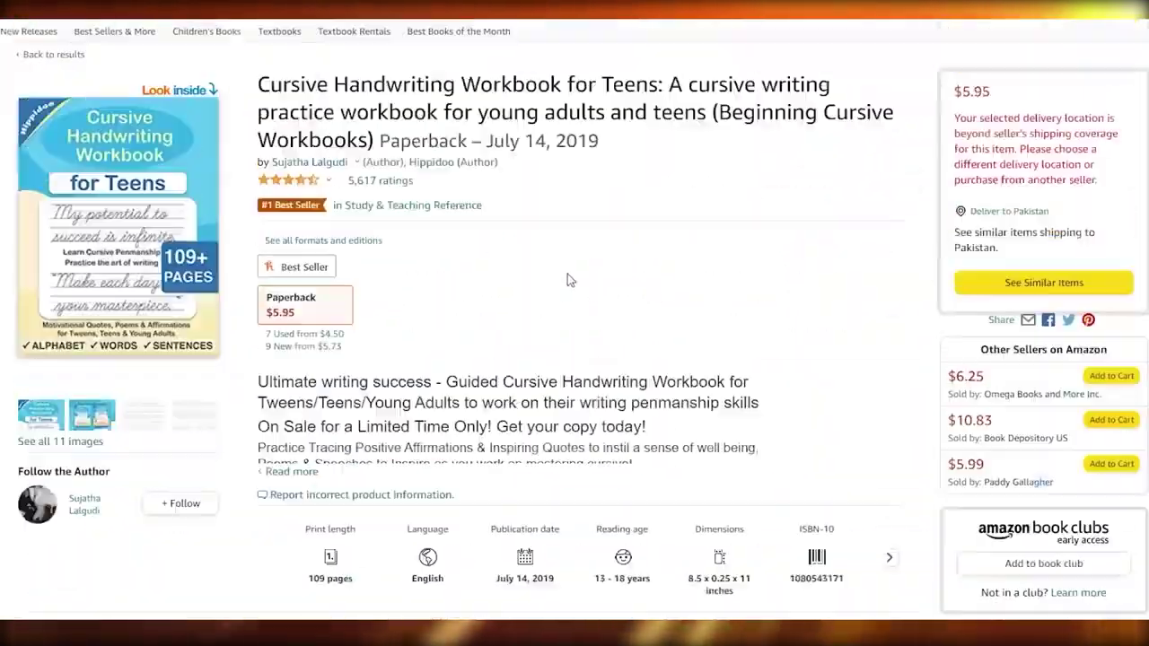
Look over the Amazon page of "Cursive Handwriting Workbook for Teens", including its frequently bought and related books.
scroll(542, 362, "down", 6)
scroll(397, 323, "up", 7)
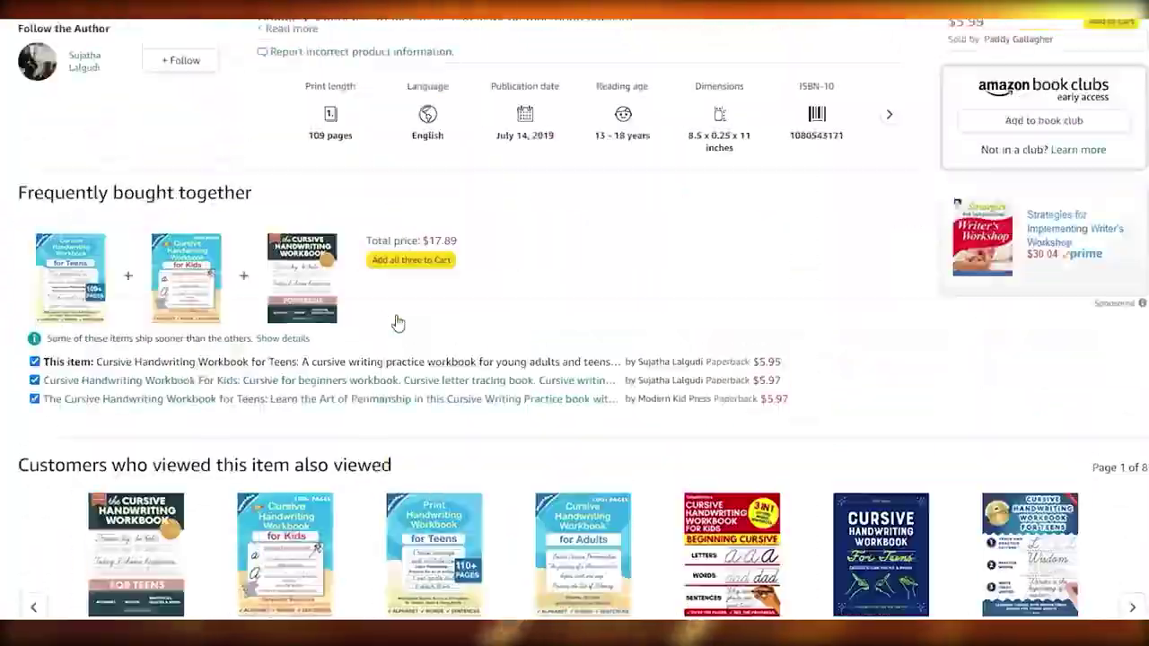
scroll(446, 299, "down", 4)
scroll(447, 299, "down", 5)
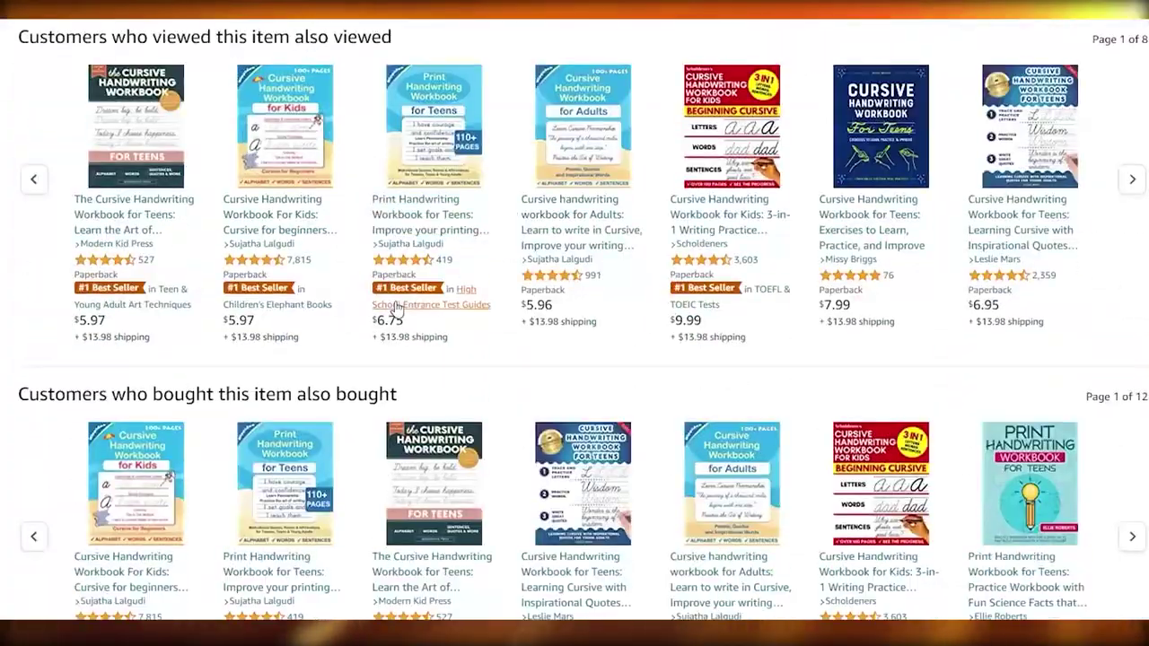
scroll(398, 302, "up", 9)
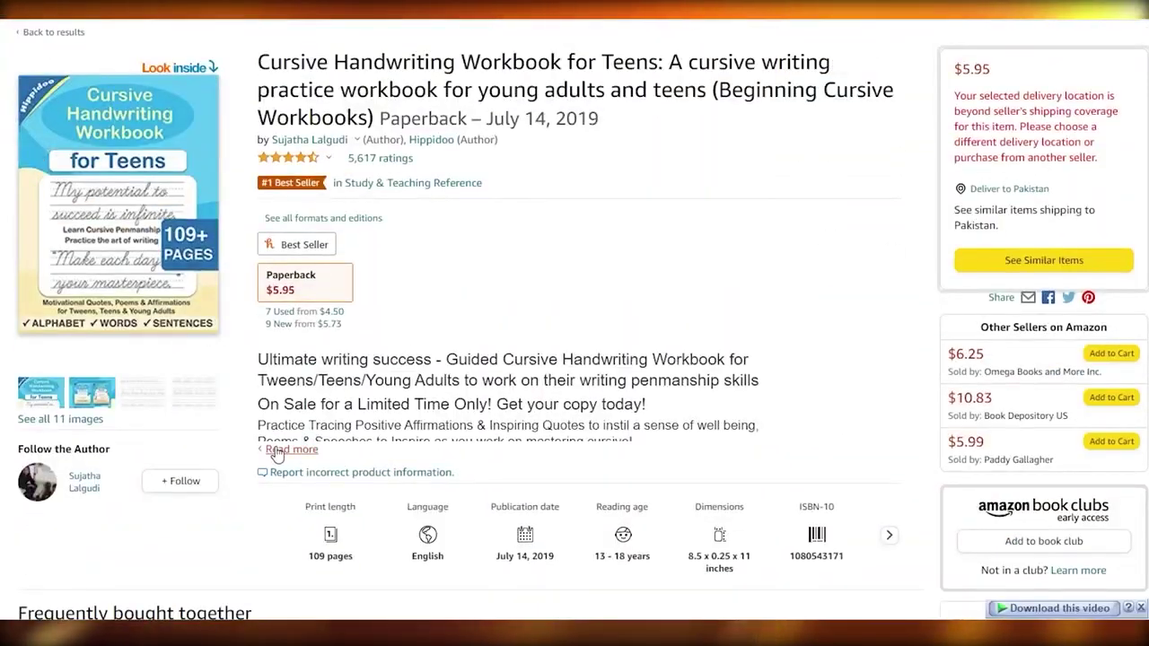
Expand the workbook's full description and read on down to its product details.
left_click(279, 450)
scroll(325, 513, "down", 1)
scroll(325, 513, "up", 2)
scroll(331, 481, "down", 5)
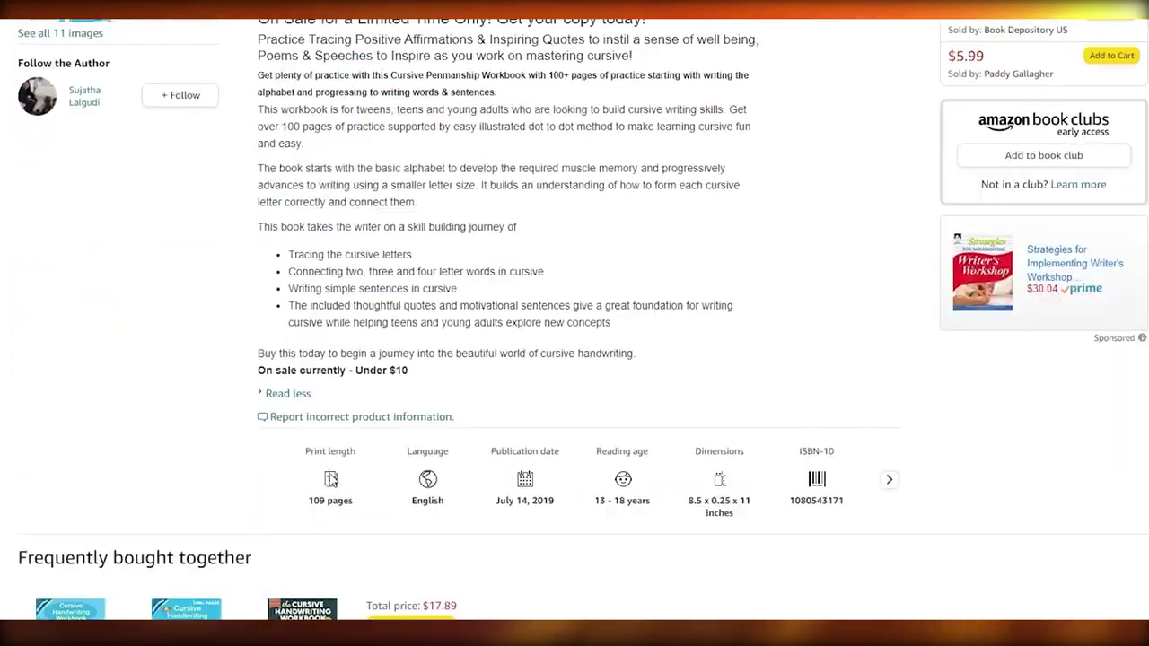
scroll(330, 481, "down", 12)
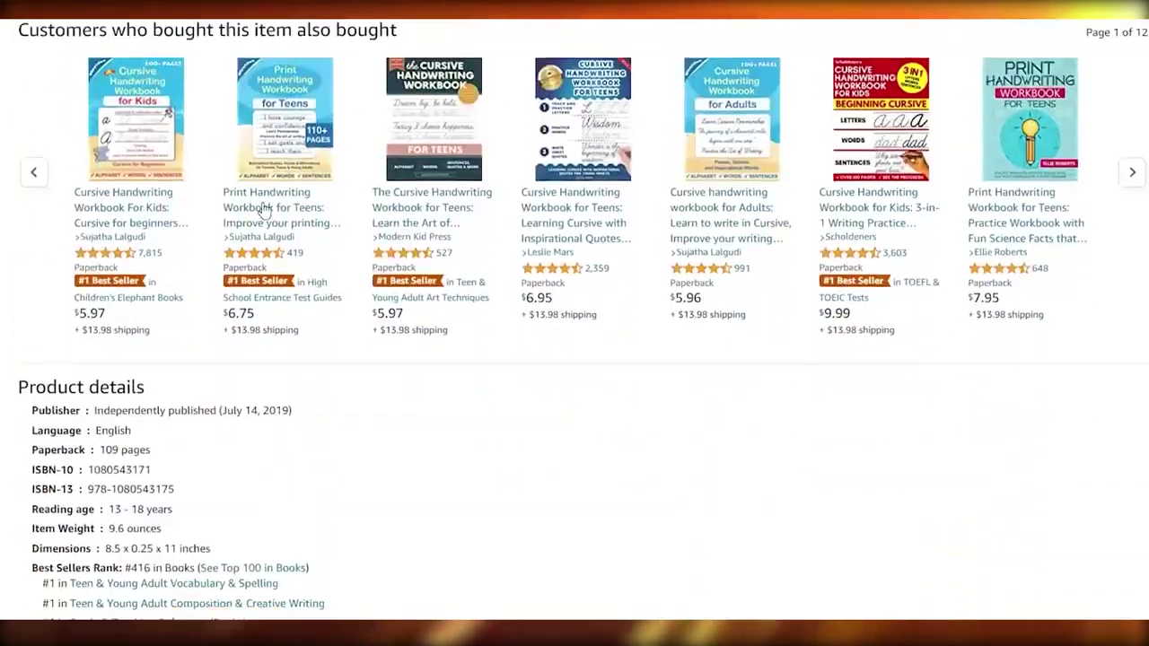
scroll(215, 260, "down", 2)
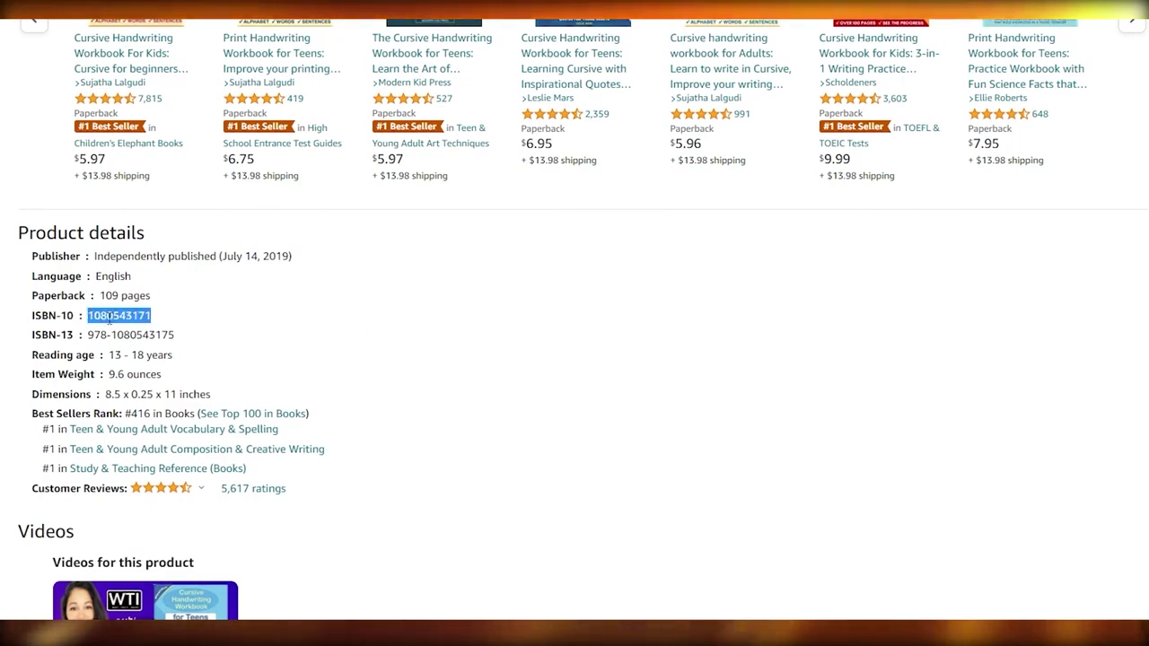
right_click(108, 316)
left_click(175, 328)
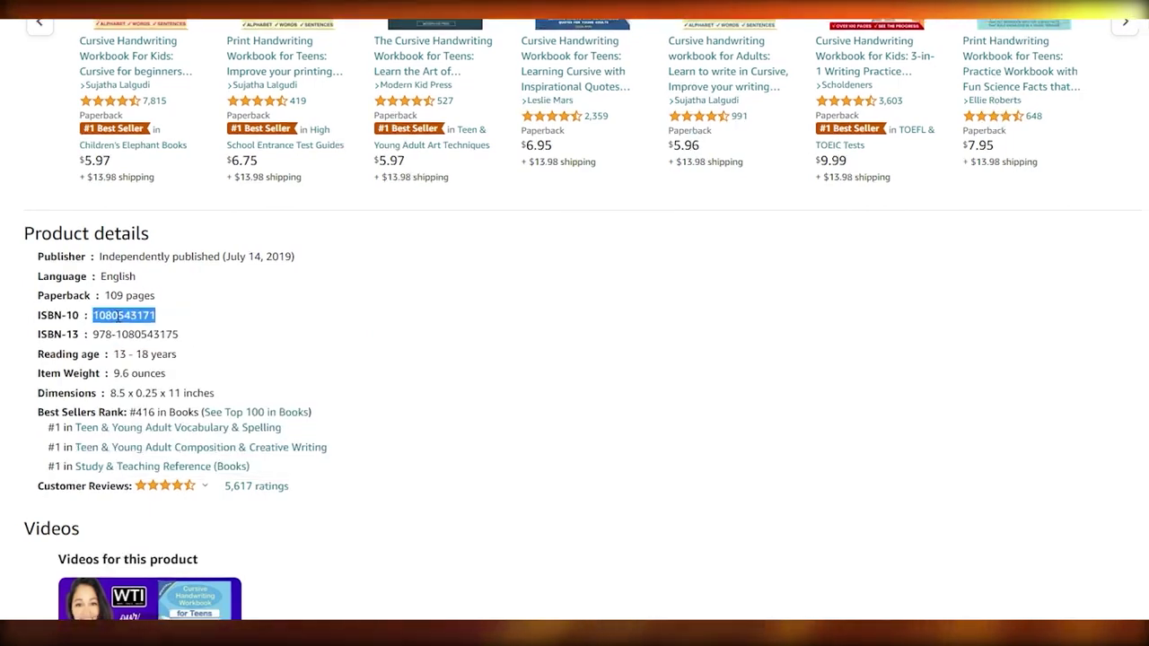
left_click(179, 14)
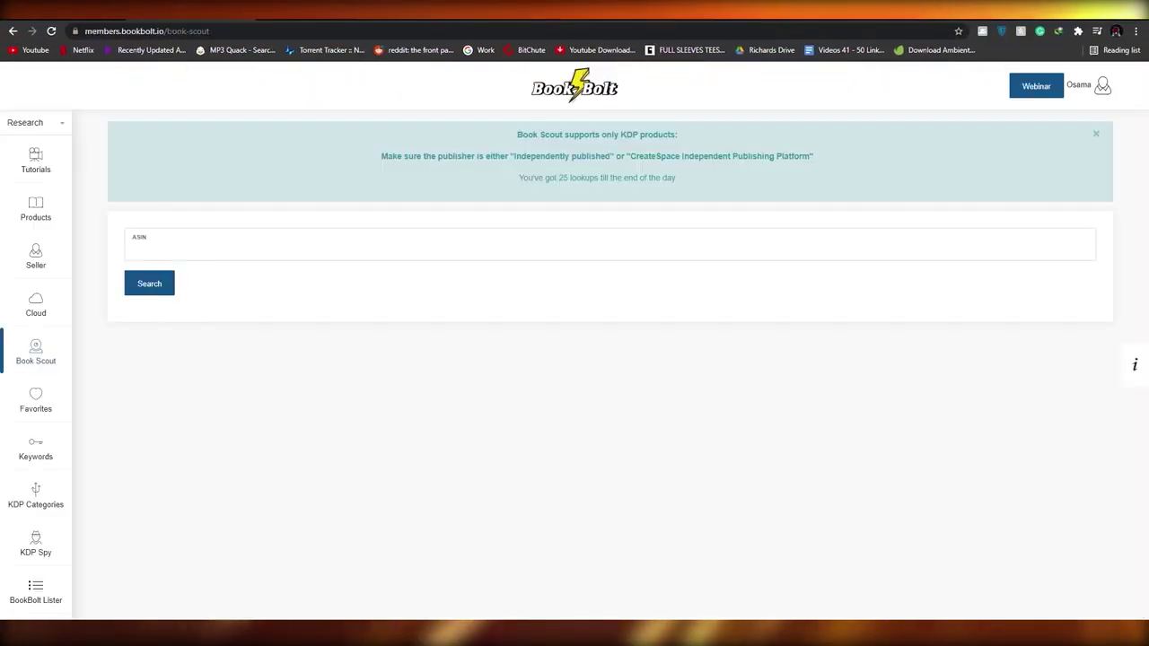
left_click(216, 248)
key("ctrl+v")
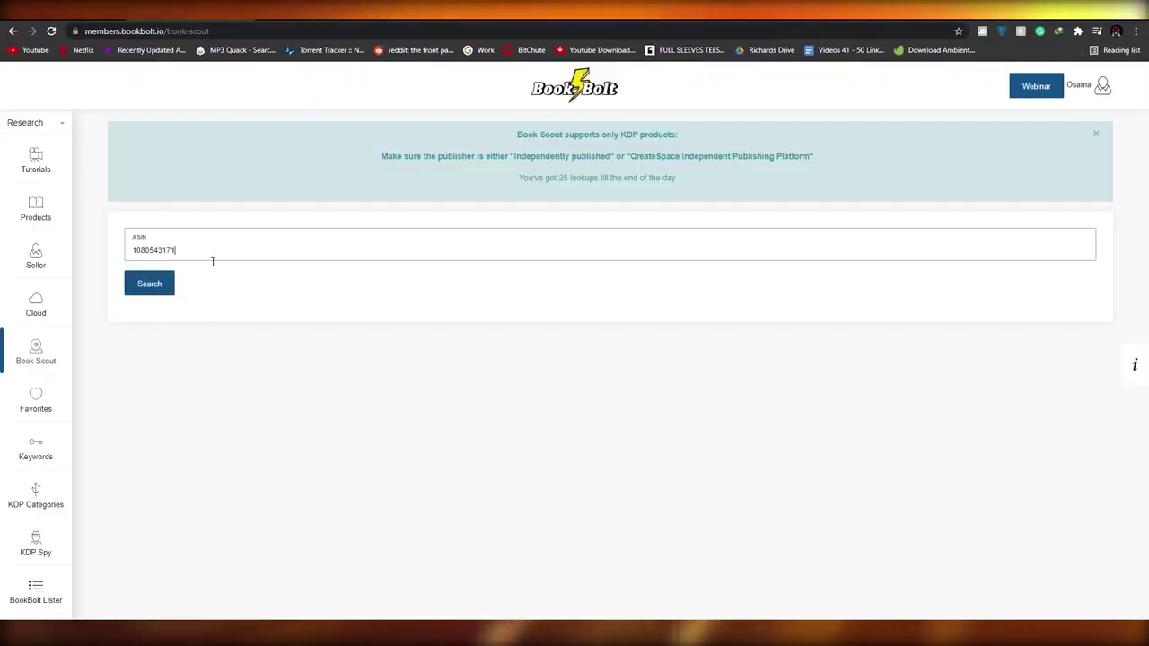
left_click(135, 285)
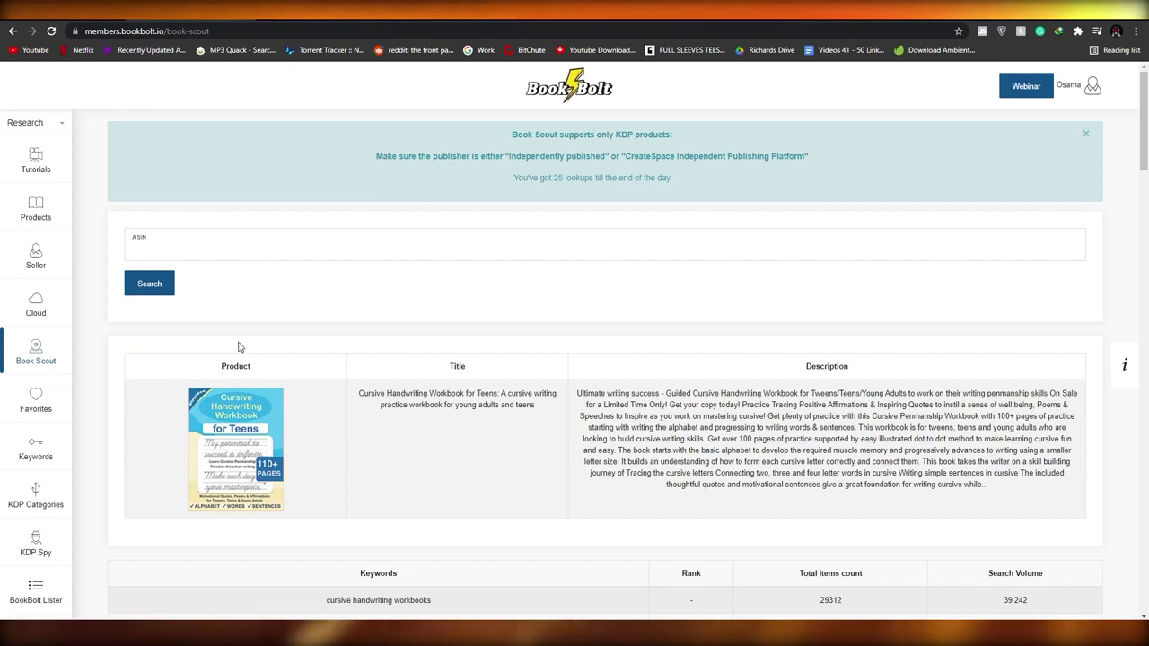
Look over the workbook's title and description in the Book Scout results, along with the start of its keyword table.
scroll(258, 369, "down", 1)
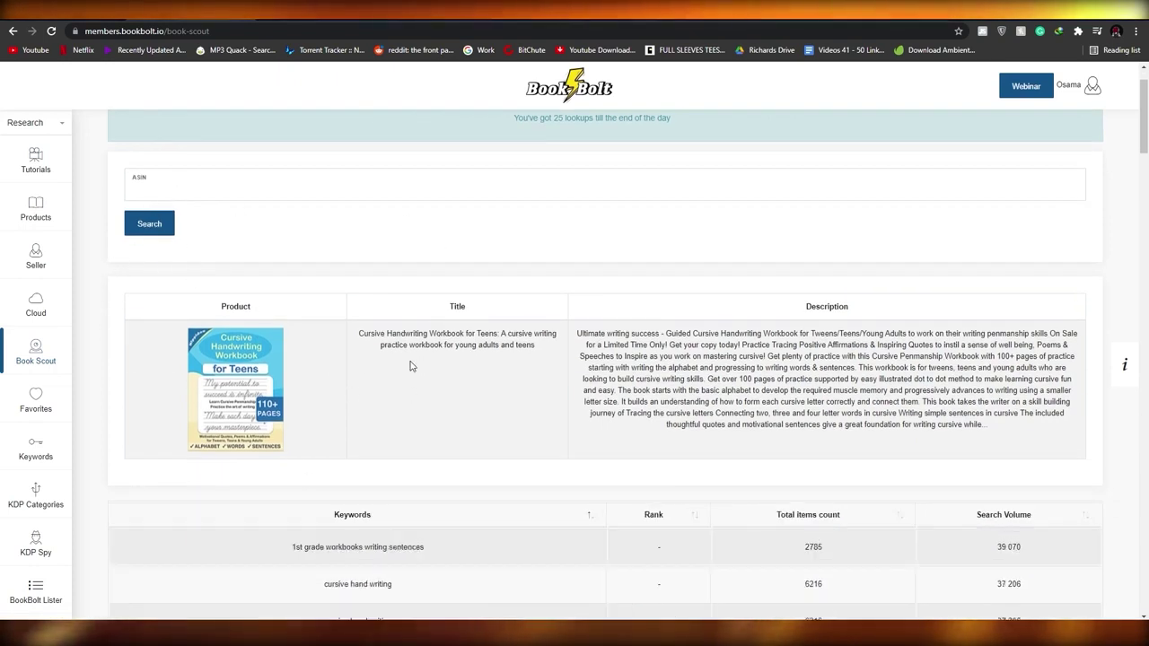
scroll(253, 381, "down", 1)
scroll(253, 381, "down", 1)
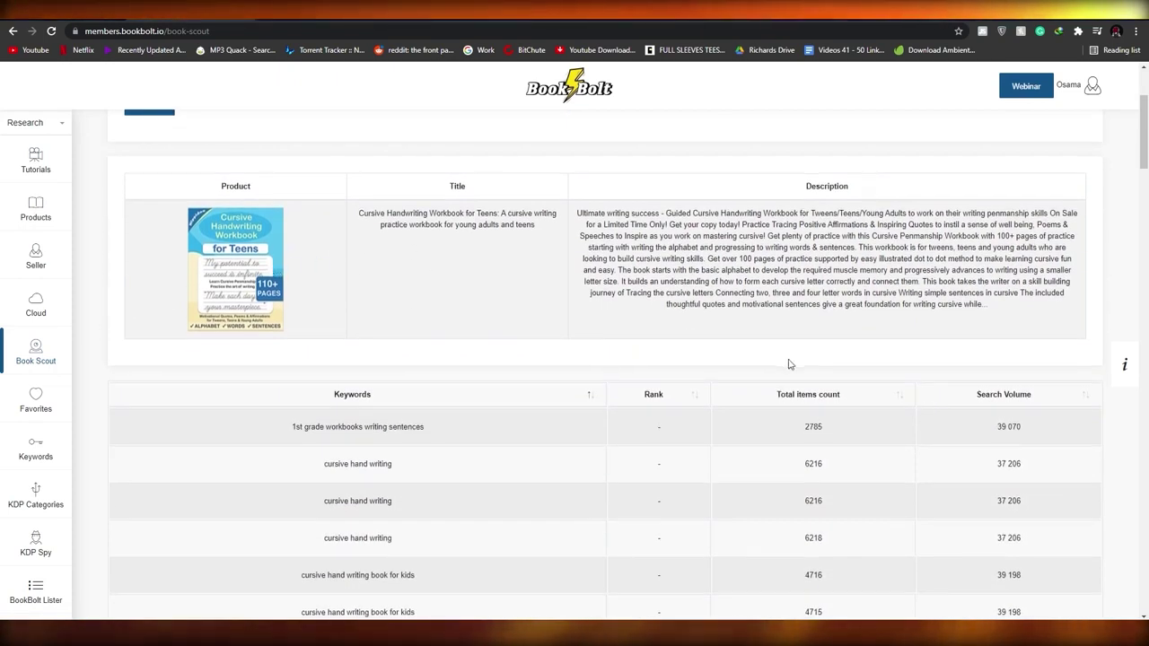
scroll(580, 344, "down", 1)
scroll(577, 341, "down", 1)
scroll(475, 341, "up", 2)
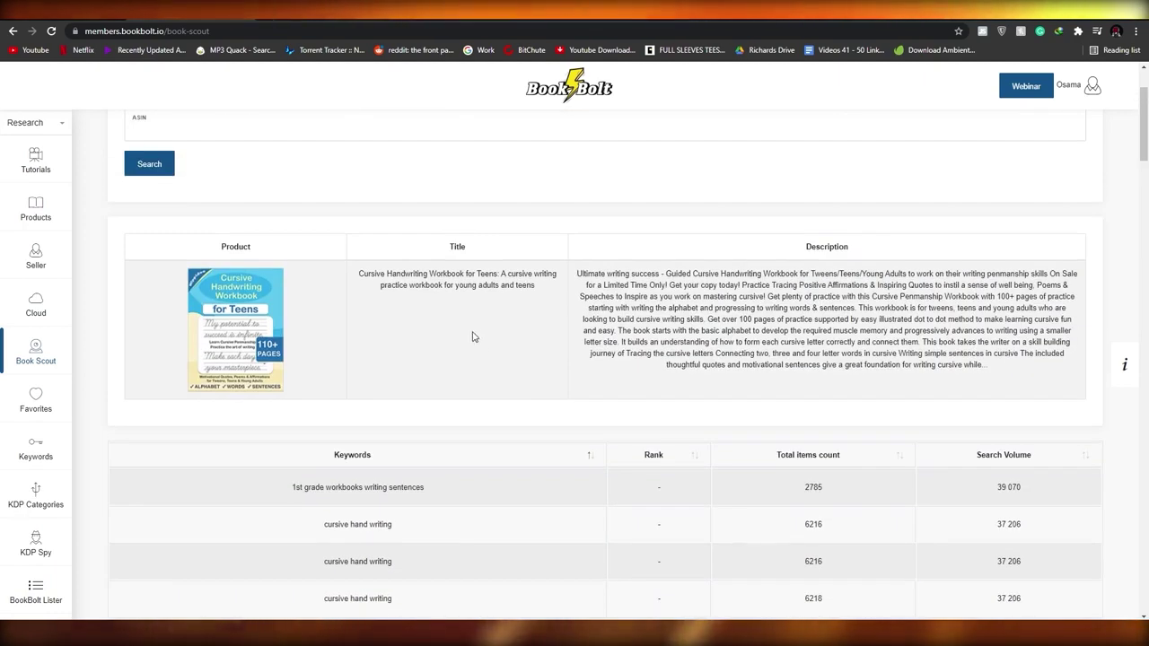
scroll(569, 344, "down", 2)
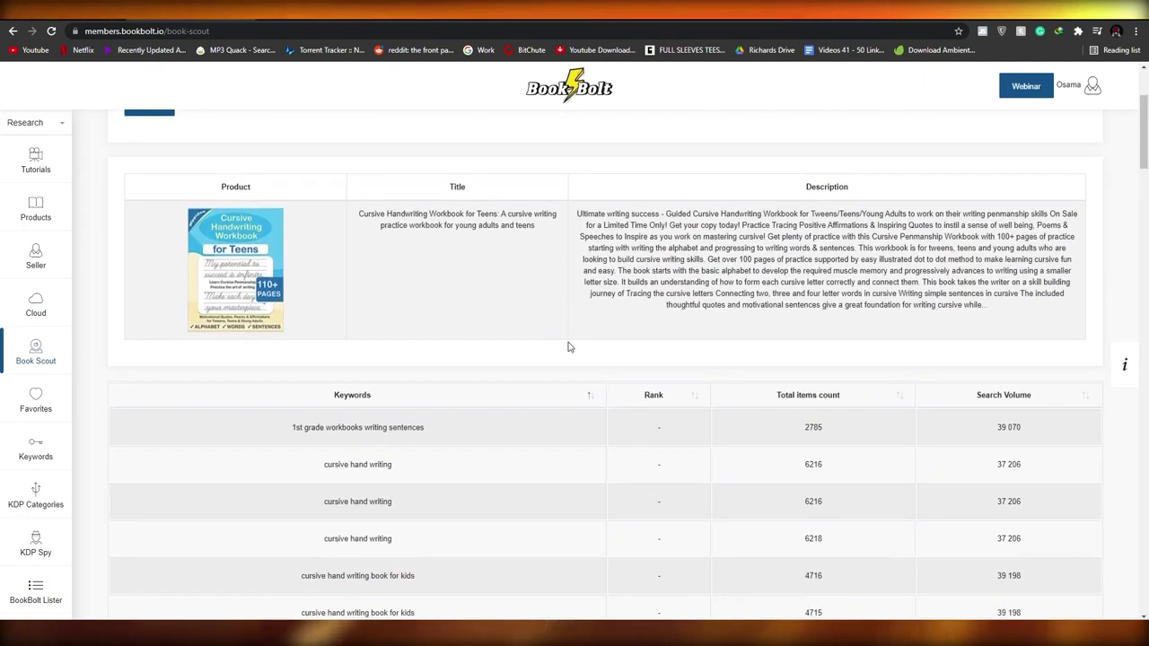
scroll(553, 344, "up", 1)
scroll(204, 229, "up", 2)
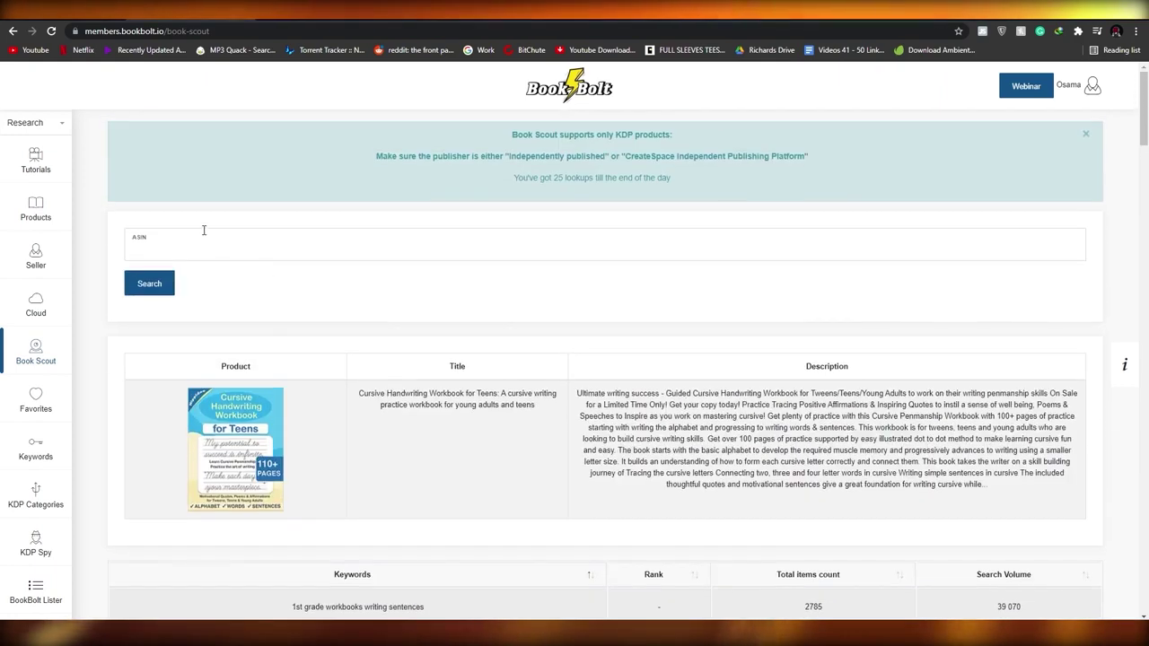
scroll(318, 311, "down", 1)
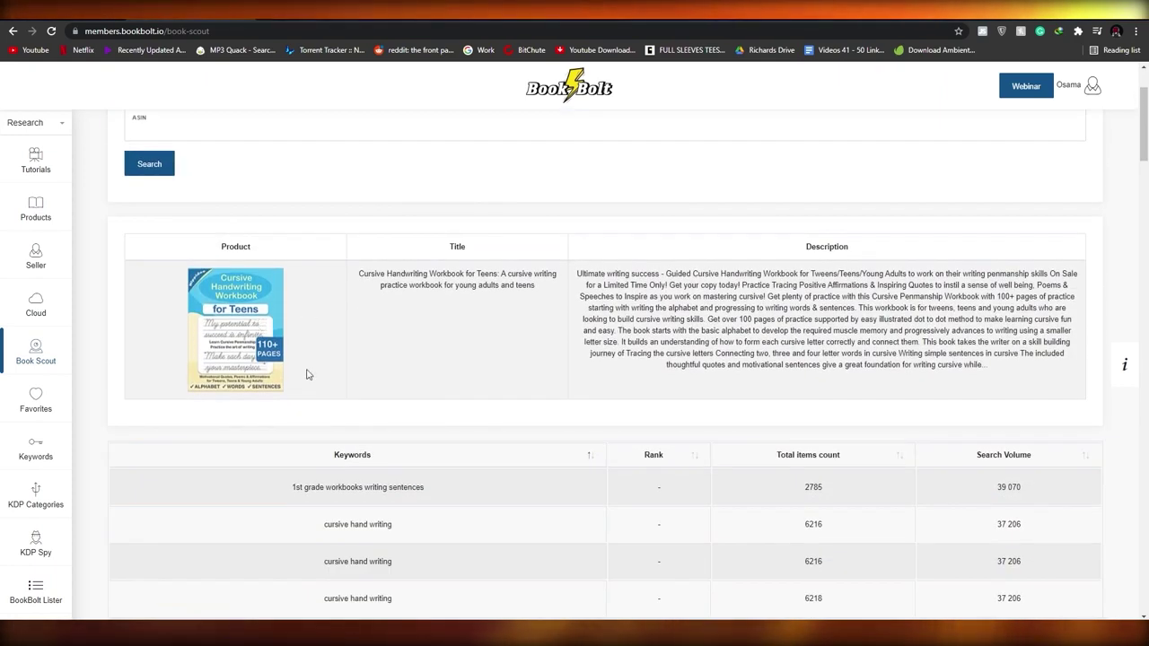
scroll(307, 375, "down", 1)
scroll(449, 287, "up", 1)
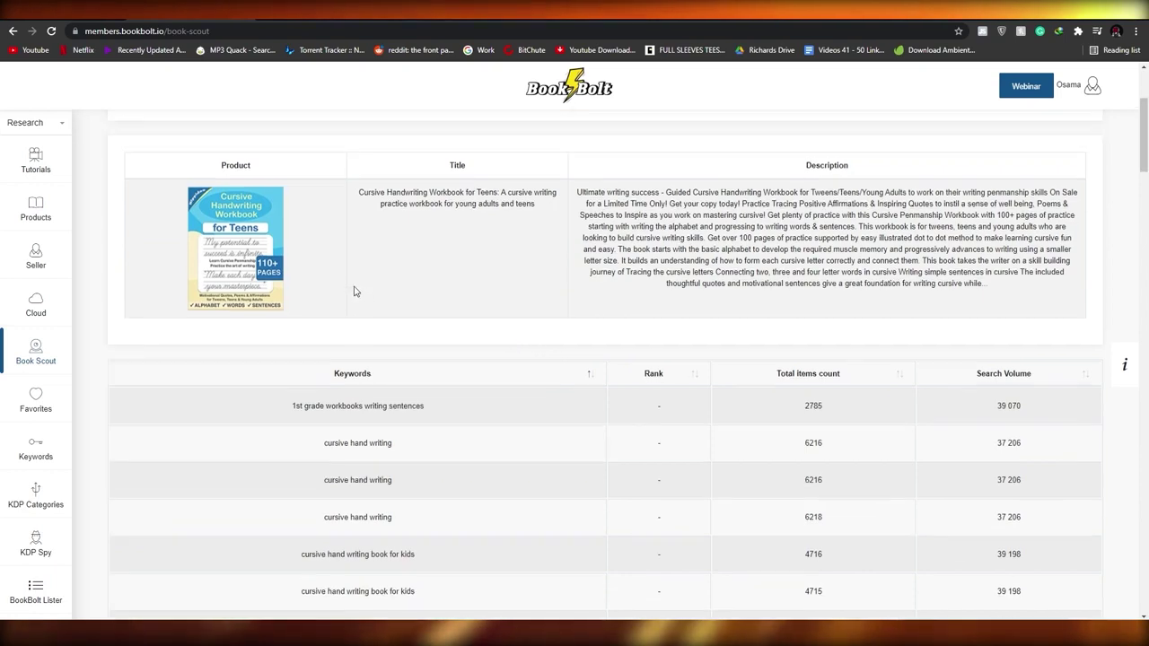
Examine the workbook's keywords together with their rank and total items count.
scroll(631, 239, "down", 6)
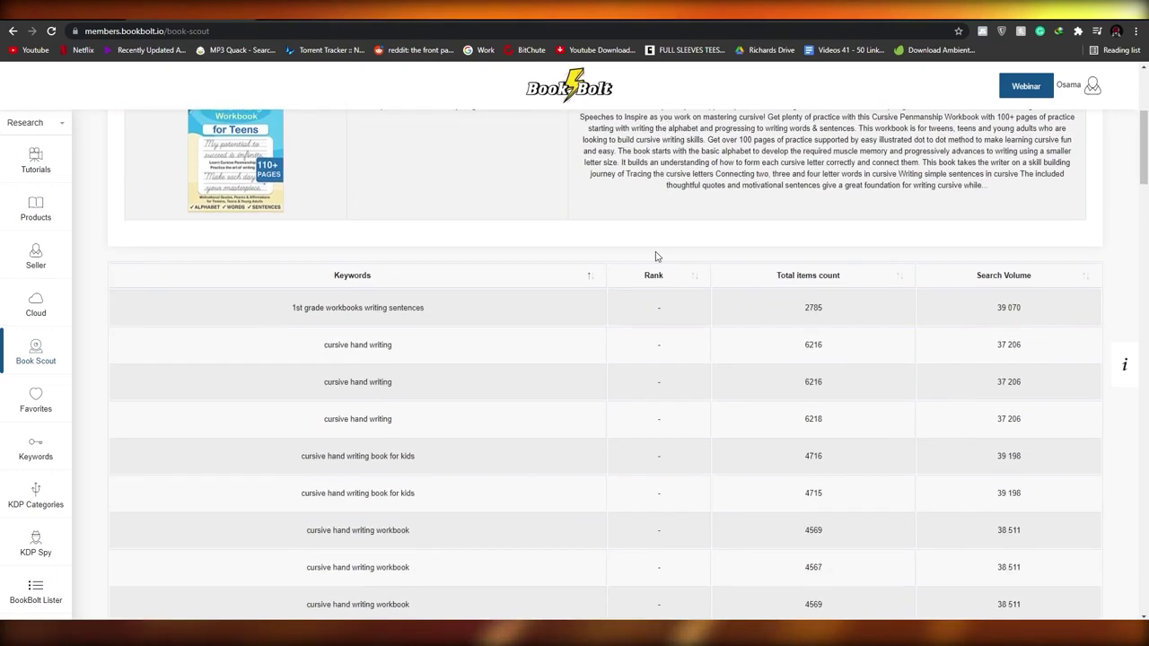
scroll(385, 390, "down", 1)
scroll(384, 380, "down", 2)
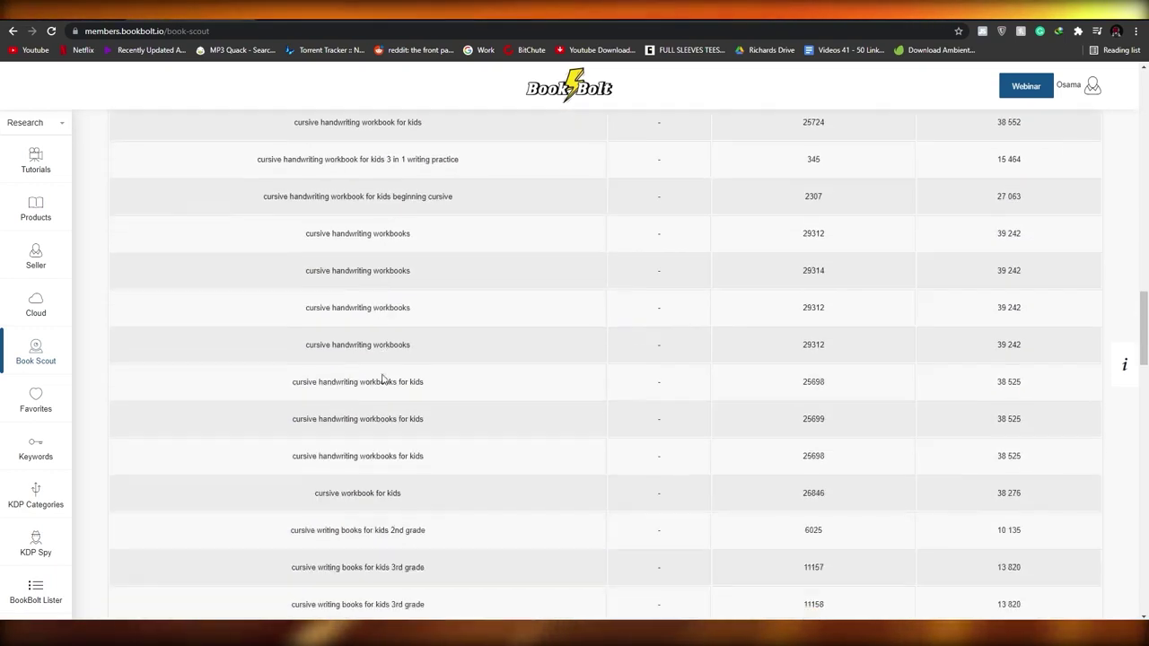
scroll(395, 380, "up", 10)
scroll(398, 376, "down", 5)
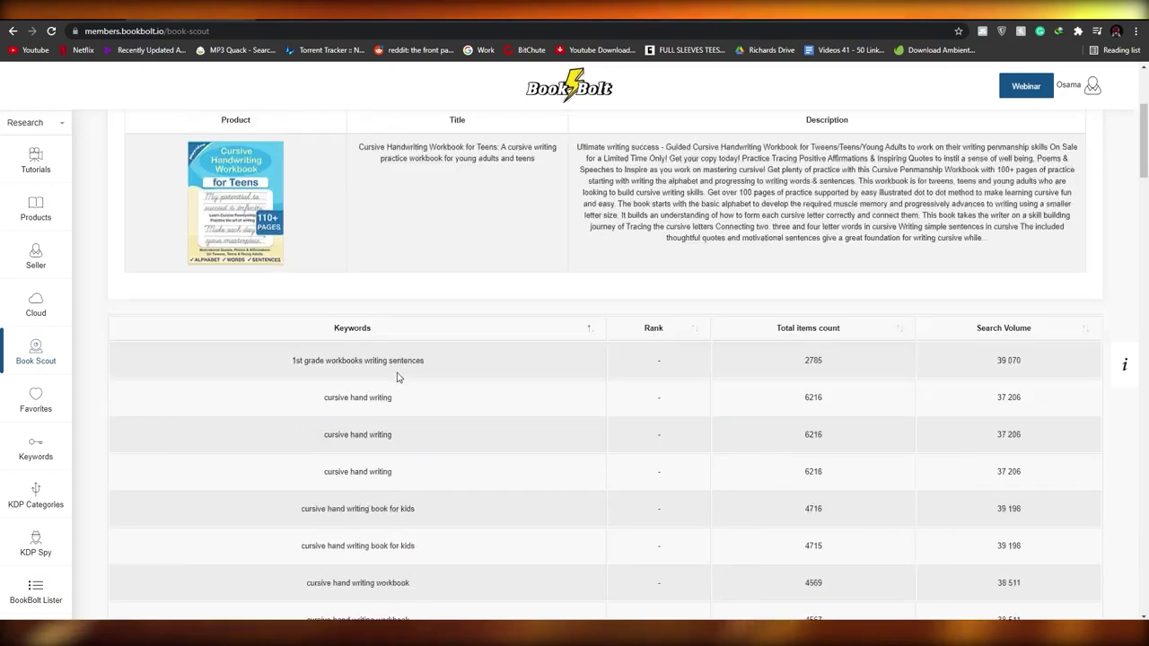
scroll(398, 377, "up", 4)
scroll(398, 377, "down", 2)
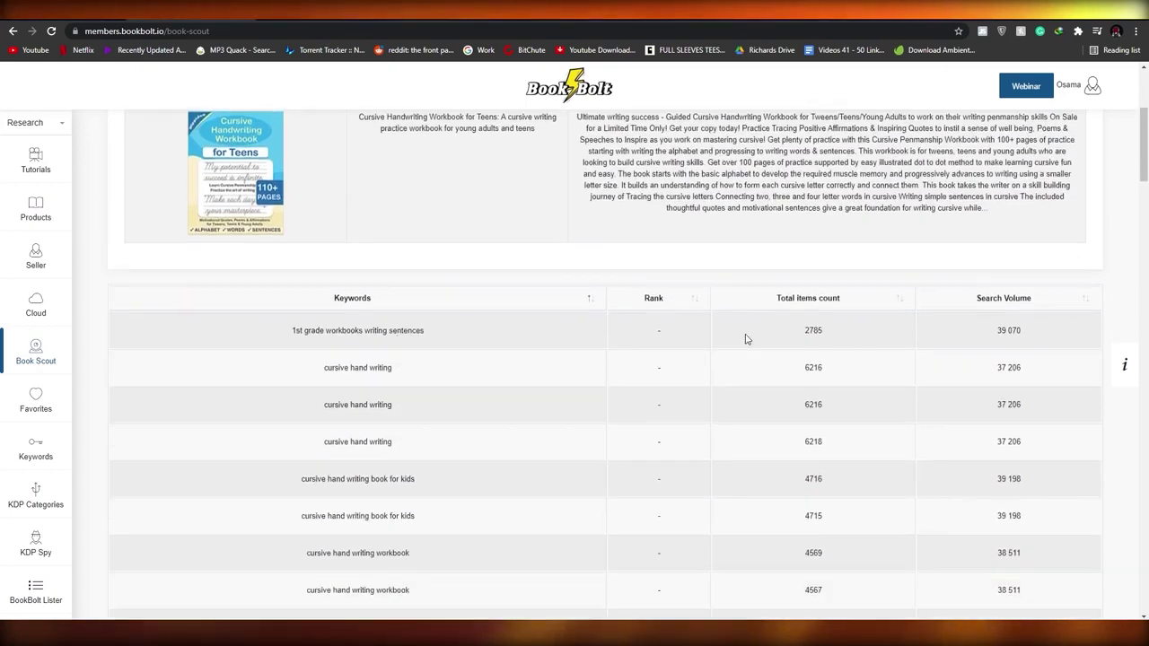
scroll(670, 403, "down", 1)
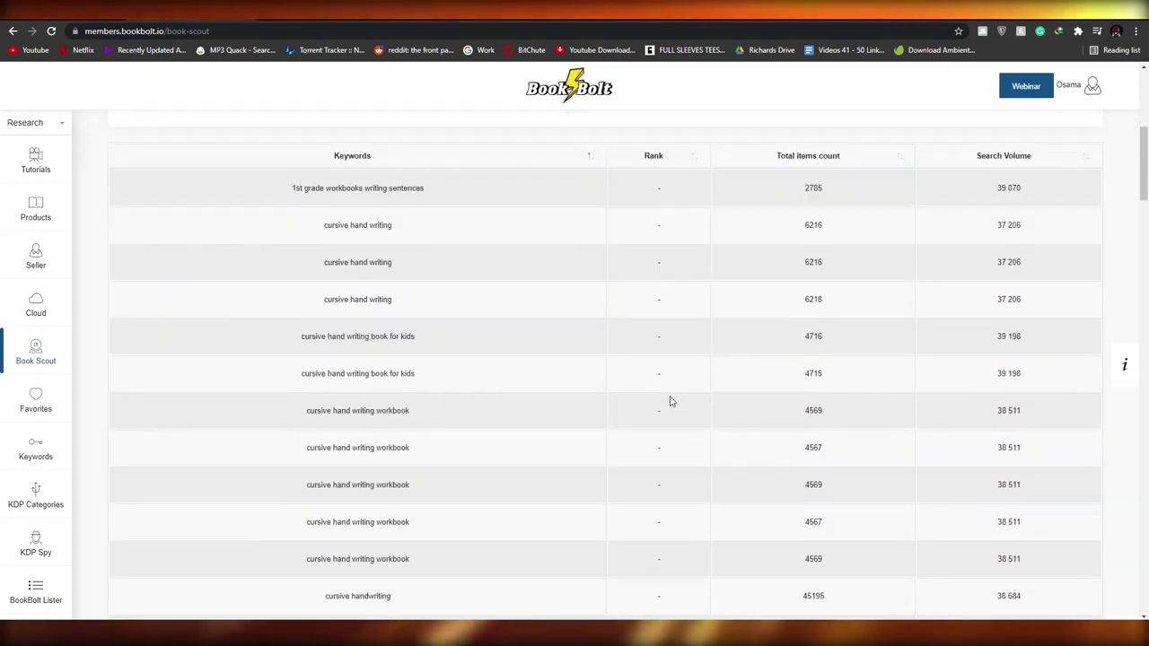
scroll(669, 403, "down", 4)
scroll(672, 399, "up", 5)
scroll(669, 400, "up", 2)
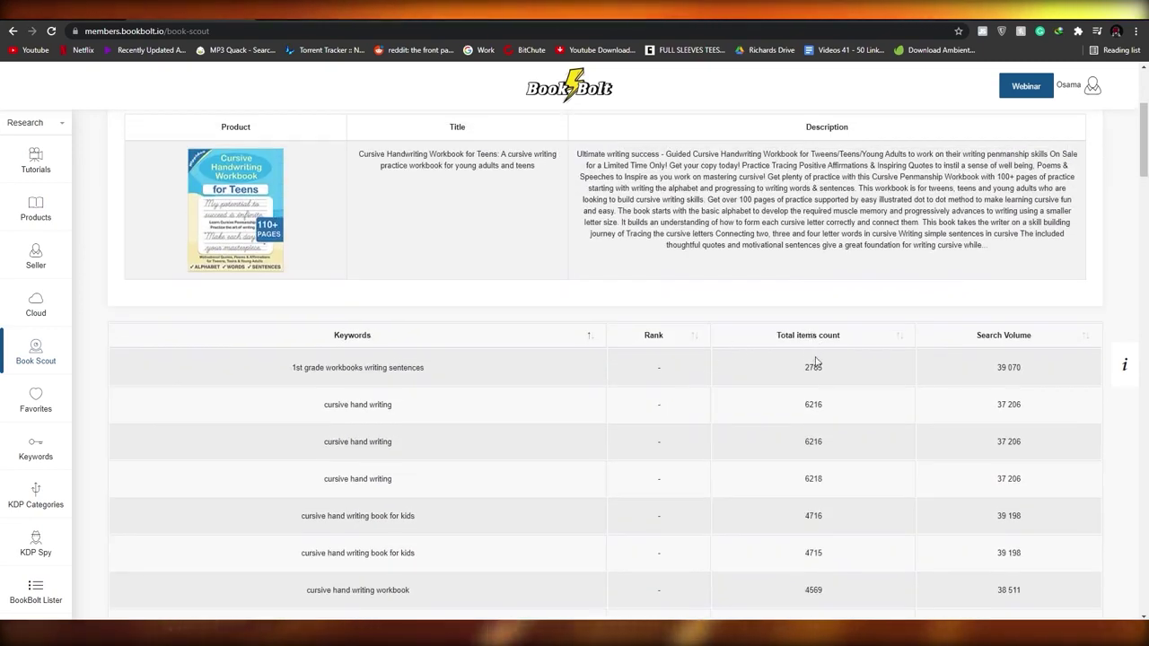
Read down the search volumes of the workbook's keywords and return to the ASIN search.
scroll(815, 367, "down", 2)
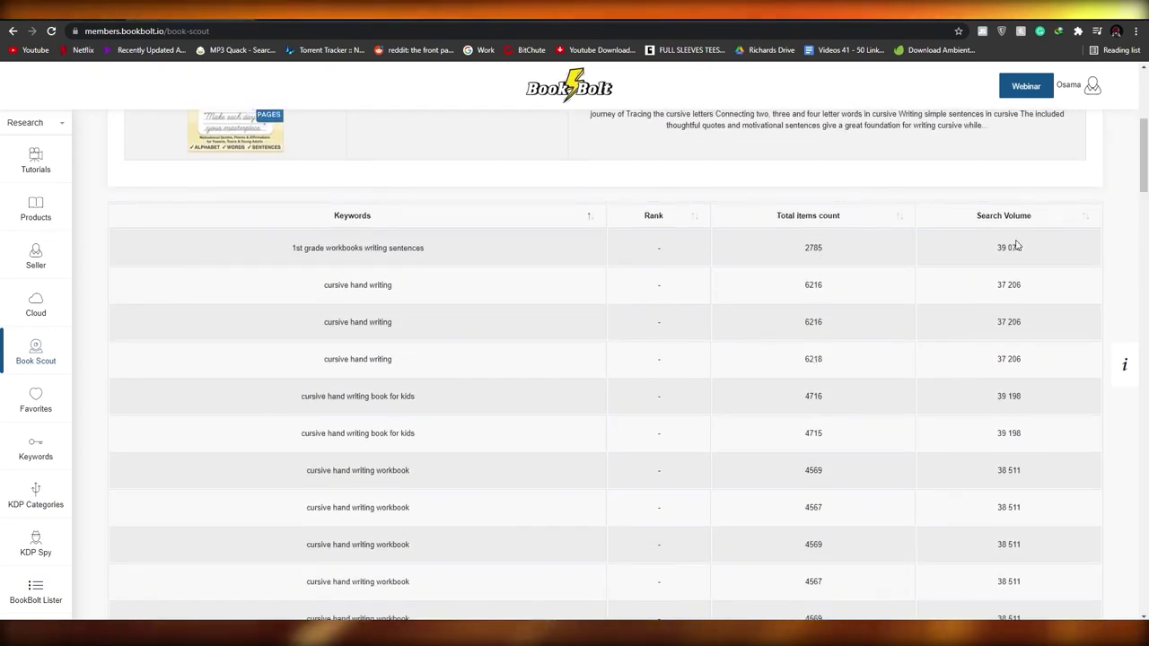
scroll(1017, 245, "down", 4)
scroll(1012, 285, "down", 2)
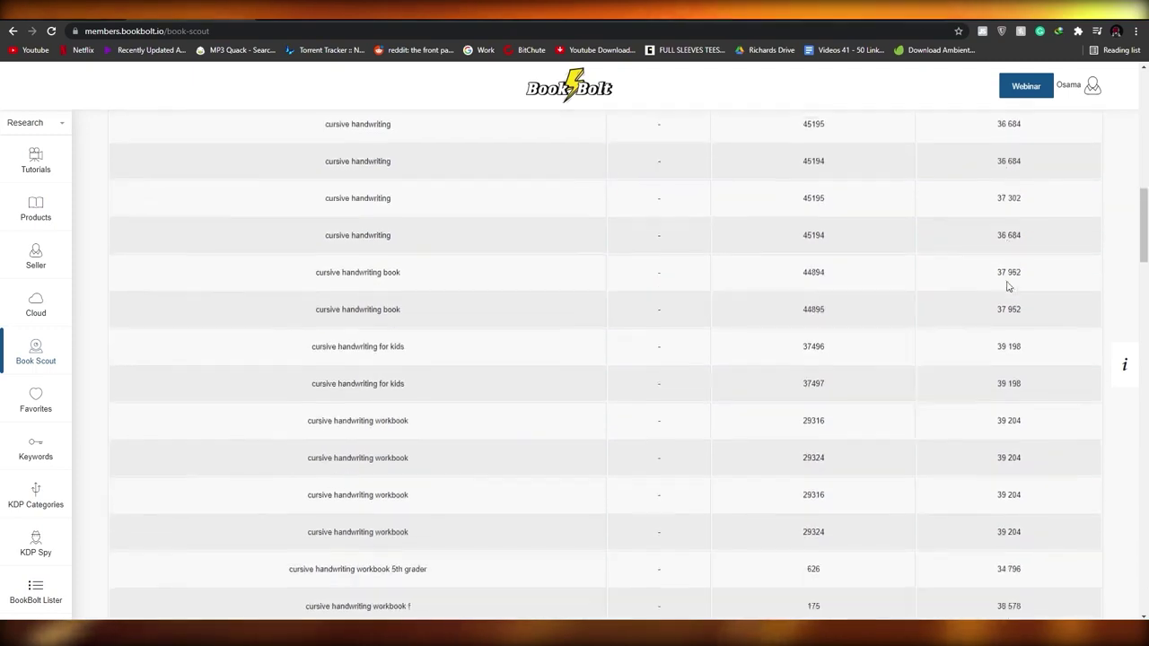
scroll(1018, 282, "down", 2)
scroll(1041, 234, "down", 3)
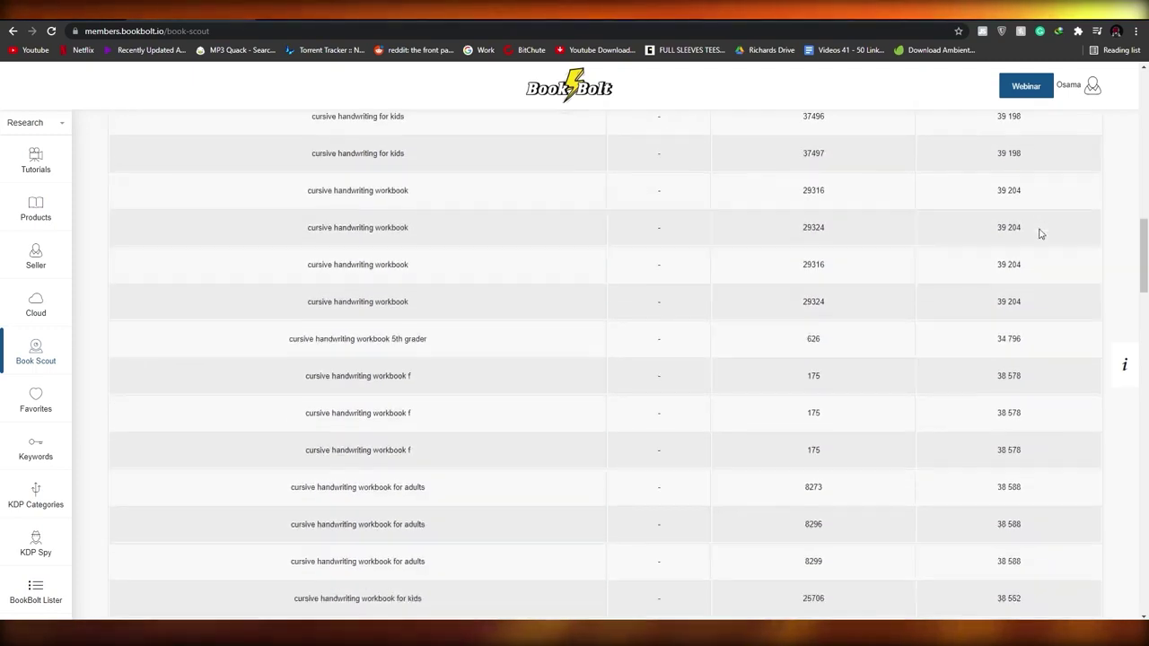
scroll(1032, 297, "up", 10)
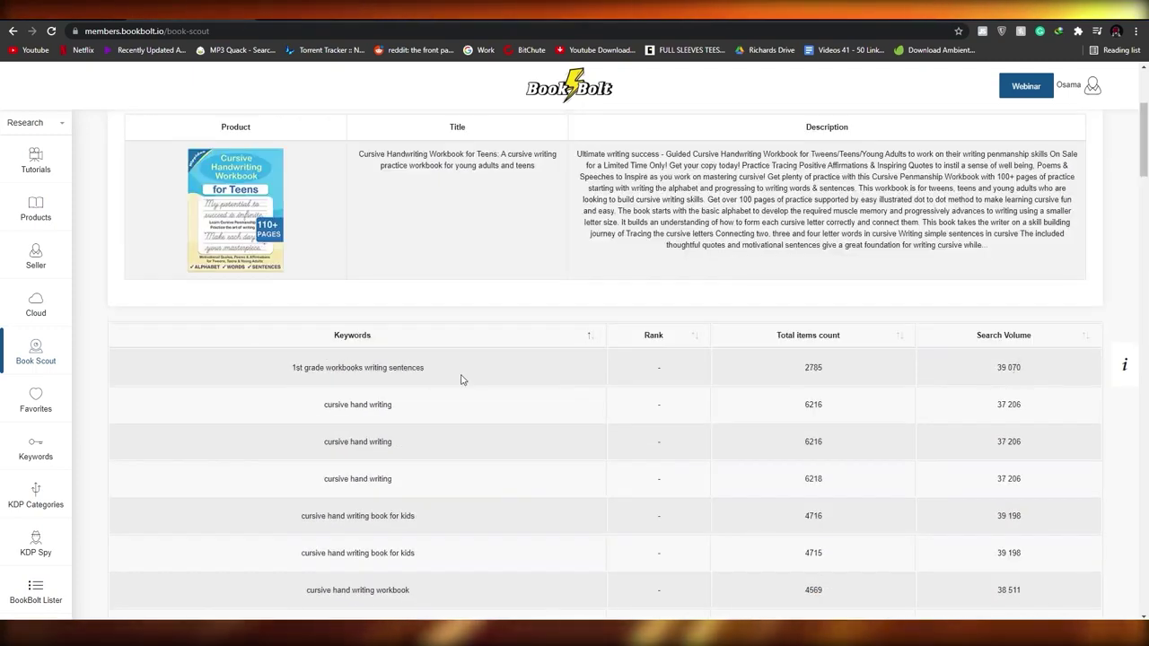
scroll(652, 469, "down", 2)
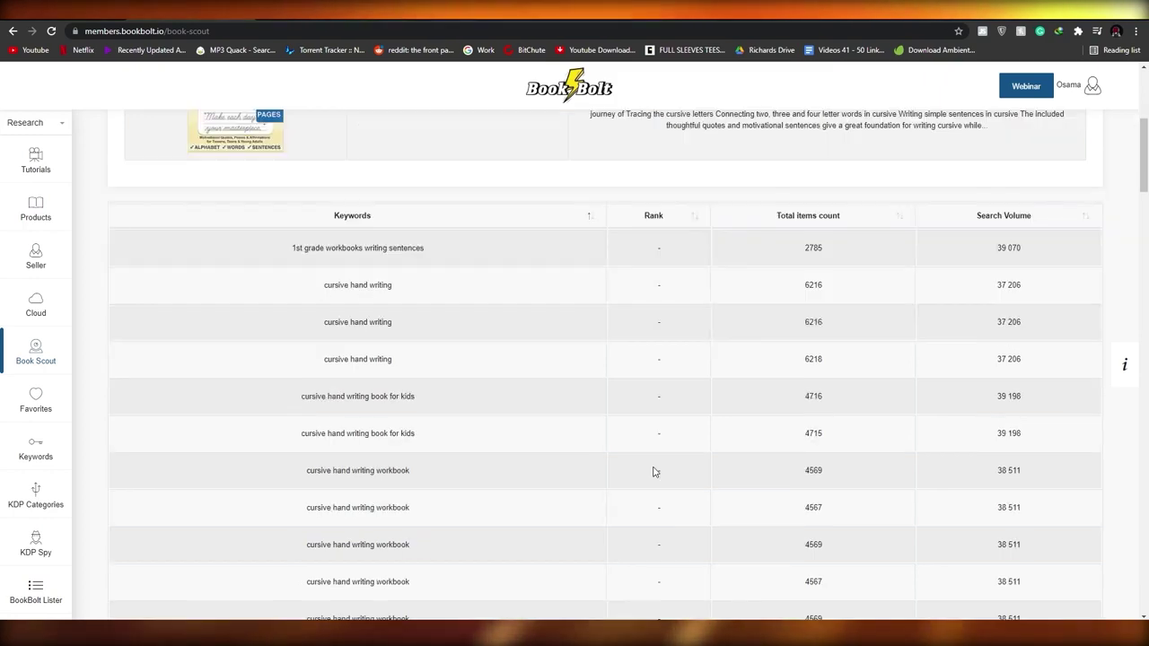
scroll(643, 467, "down", 1)
scroll(643, 467, "up", 5)
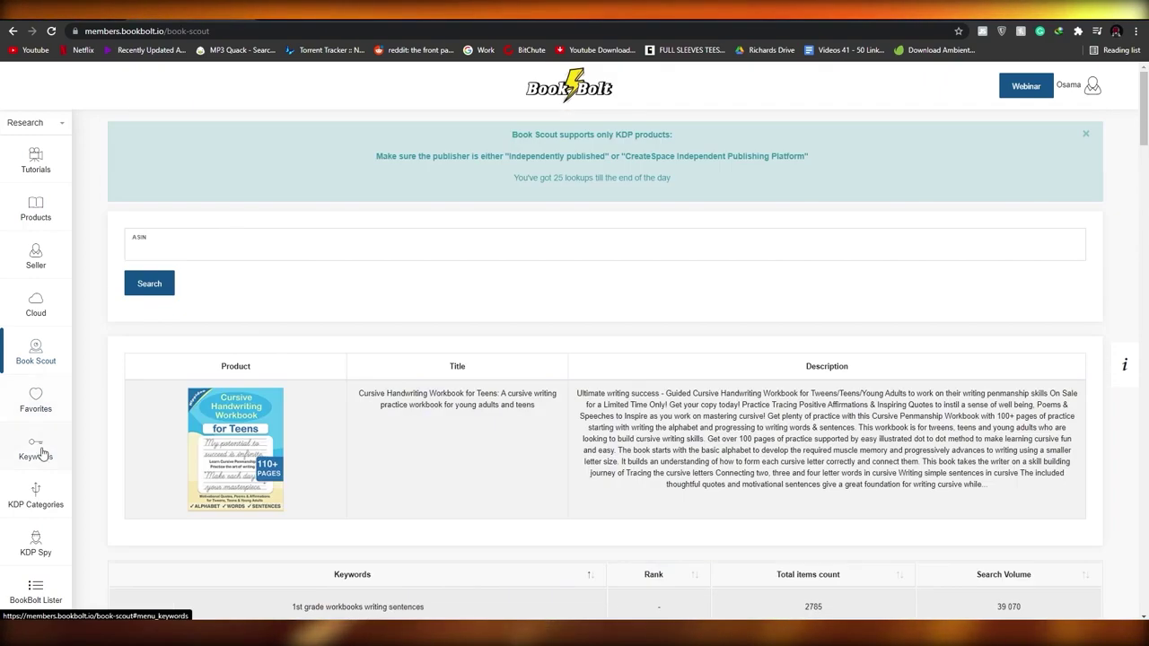
Visit the Favorites page, the Keywords search and favourites options, and KDP Categories.
left_click(43, 411)
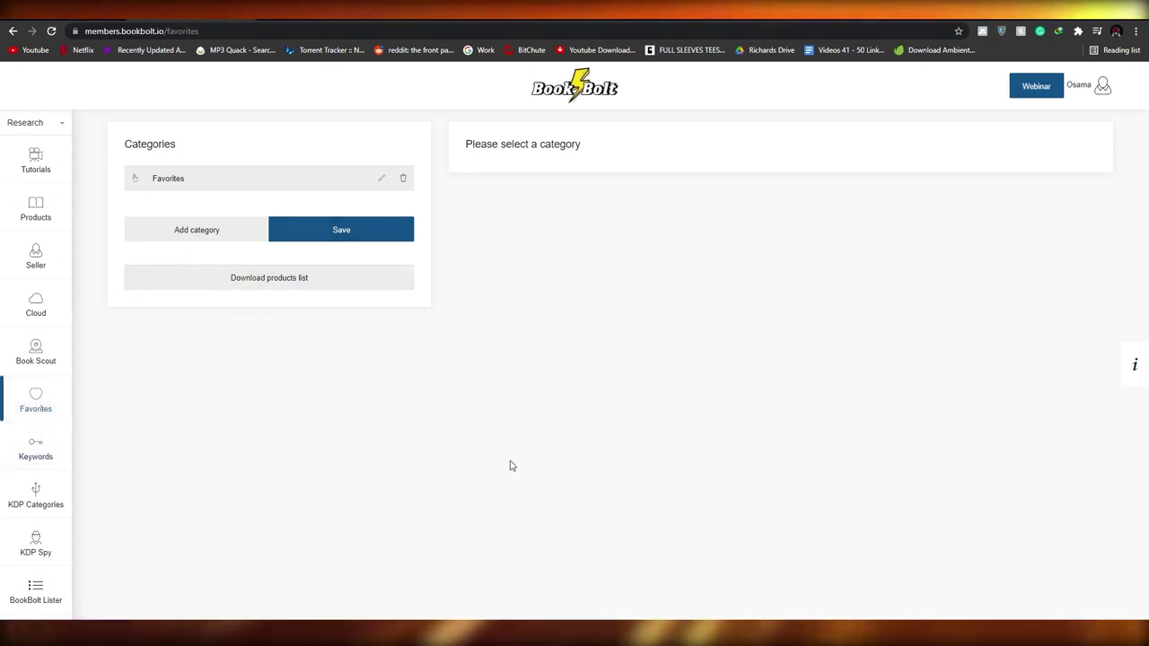
left_click(39, 459)
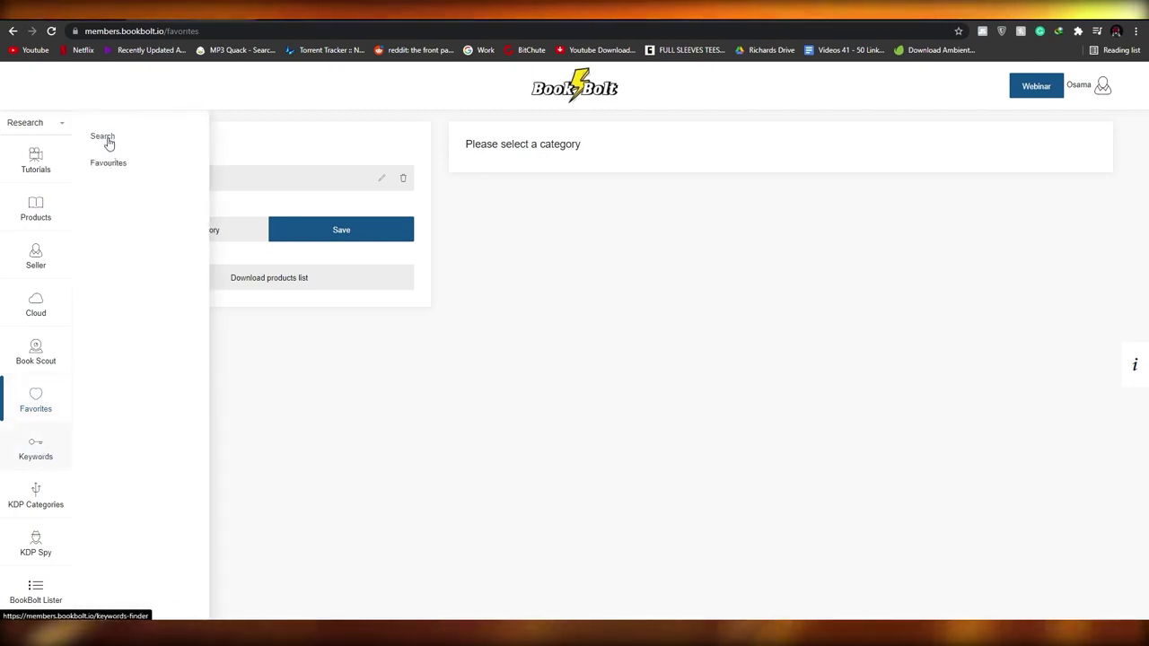
left_click(47, 520)
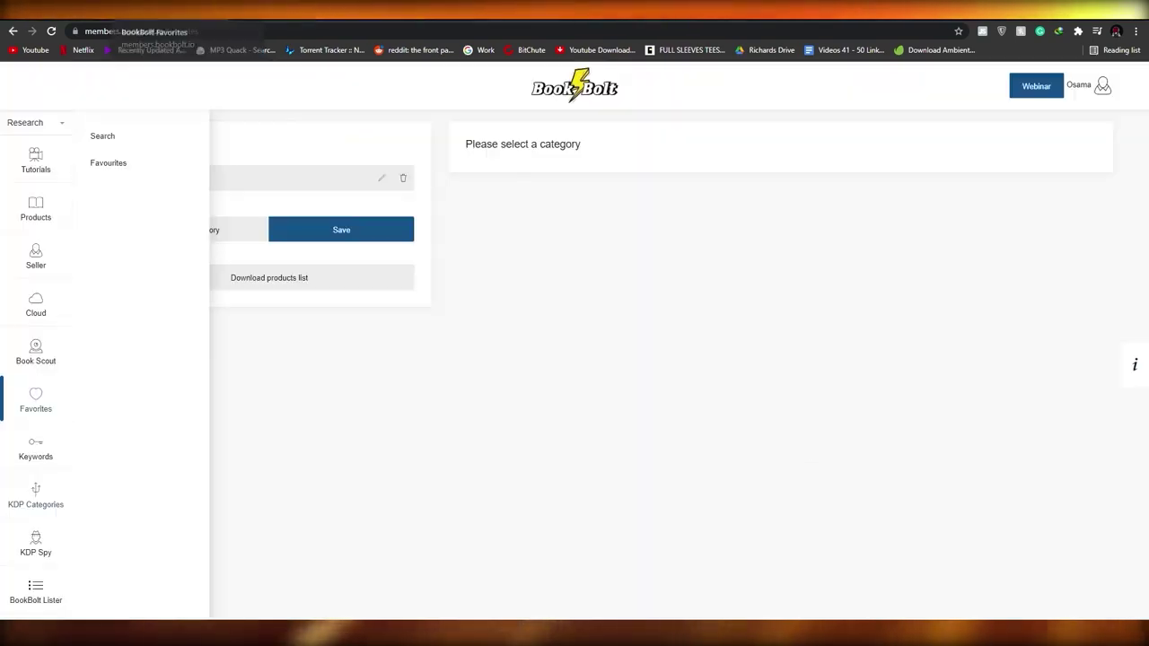
Open the KDP Spy extension's Chrome Web Store page and browse through its preview images and setup video slide.
left_click(46, 545)
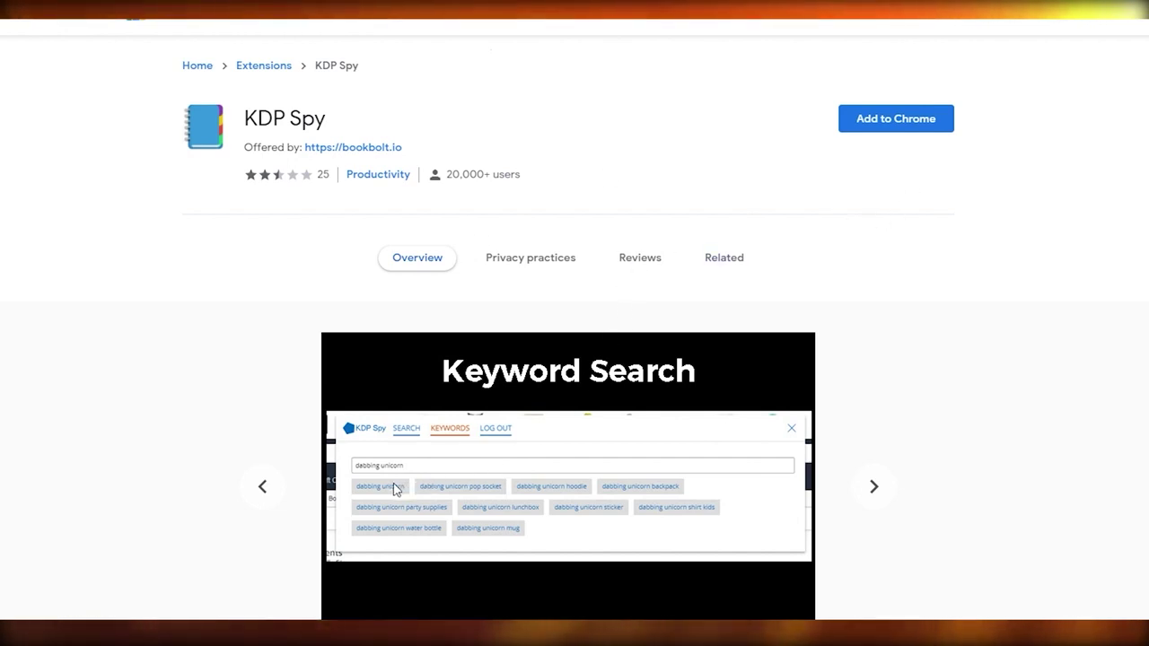
left_click(875, 486)
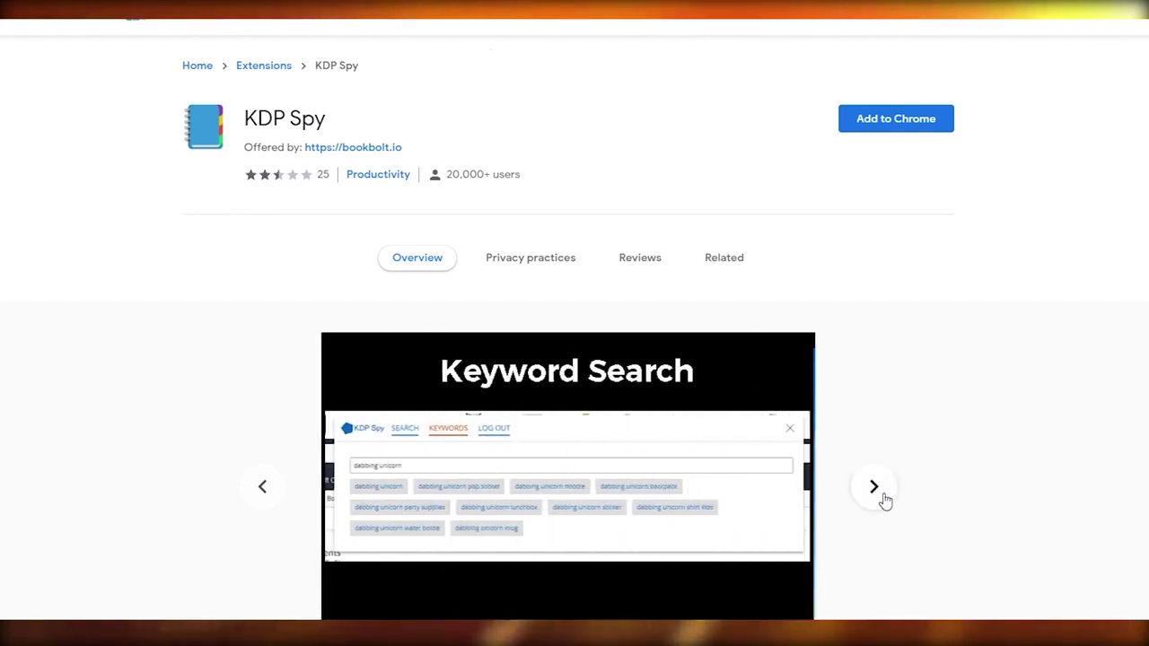
left_click(884, 500)
left_click(884, 500)
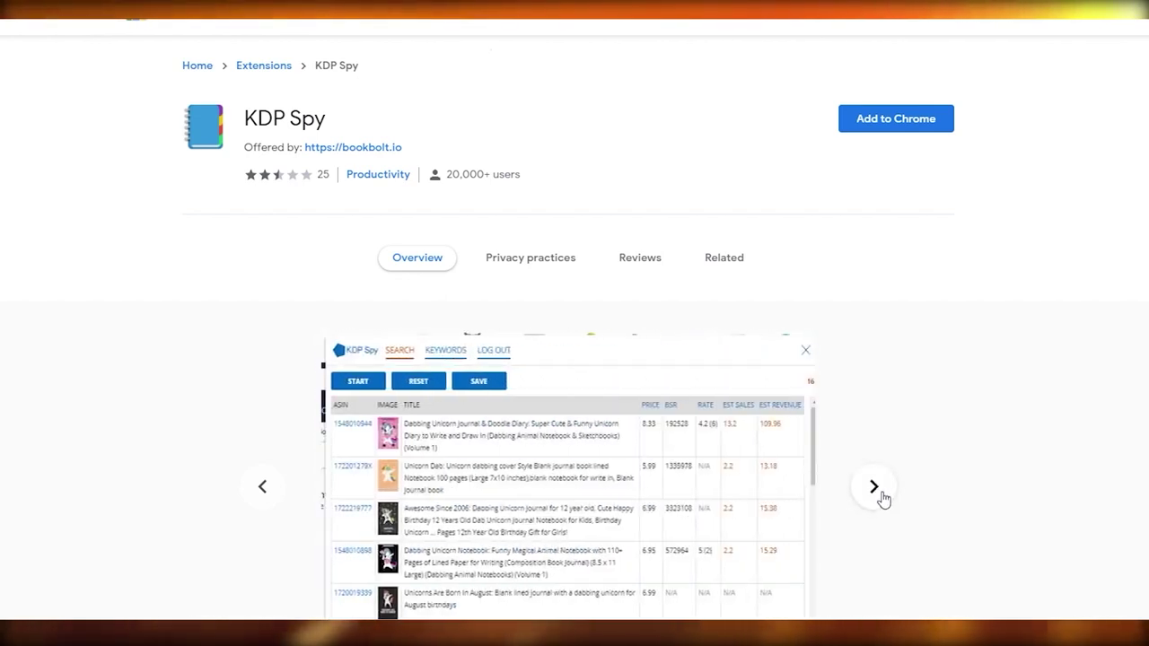
left_click(884, 500)
left_click(884, 500)
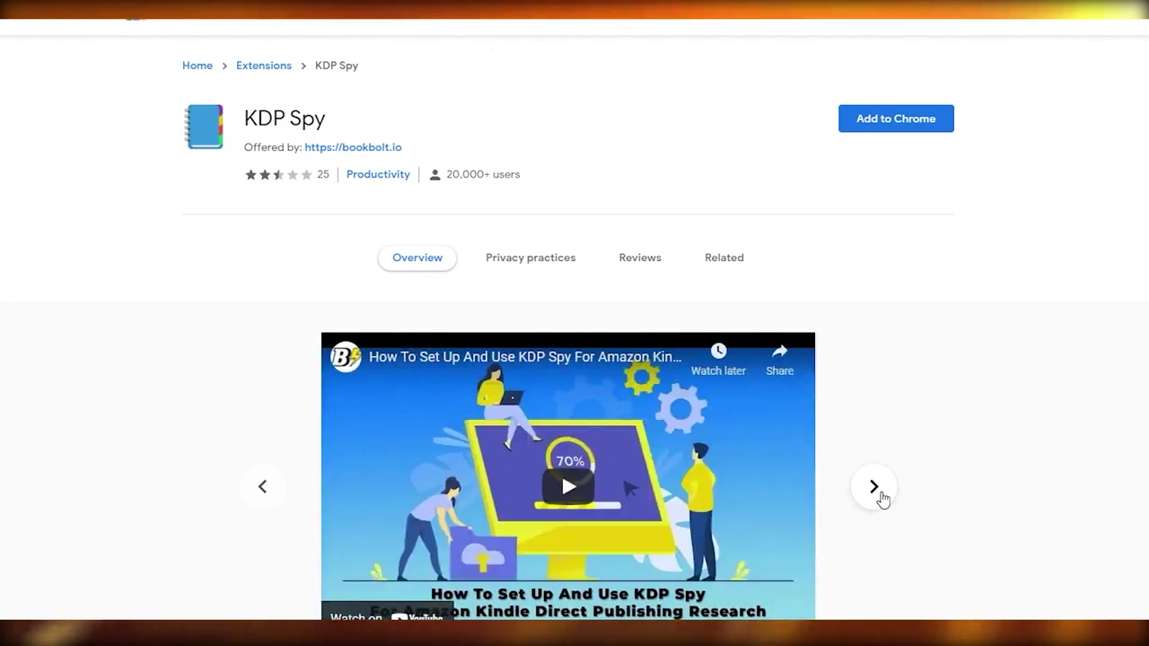
left_click(884, 500)
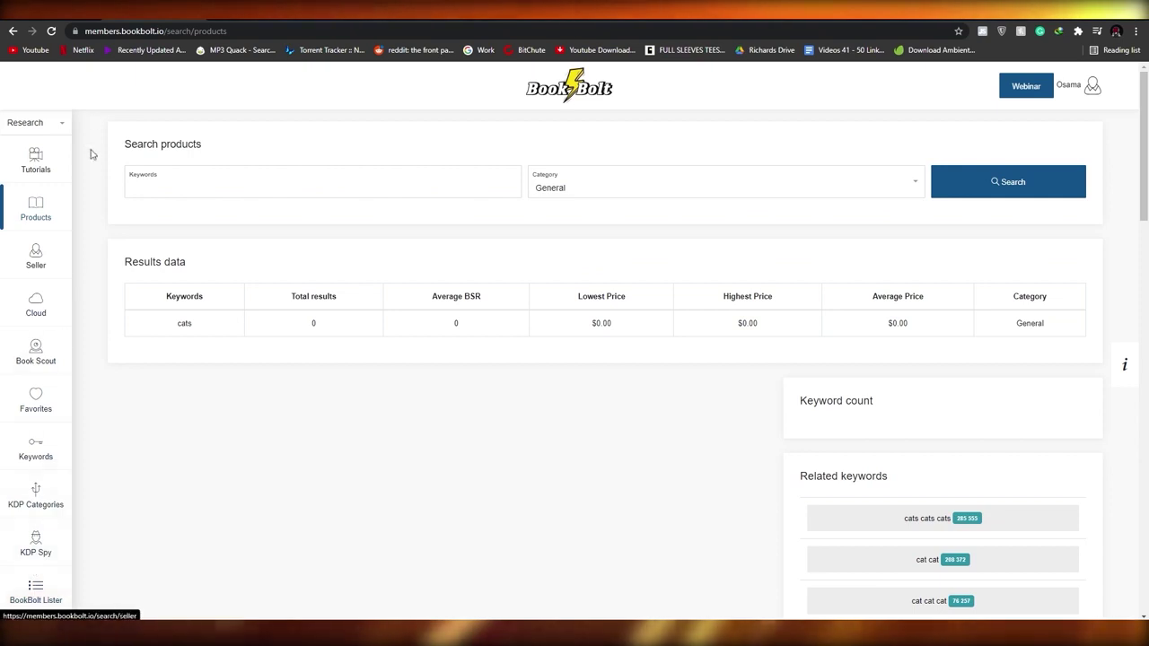
Look through the related keywords listed for "cats" in the product search.
scroll(444, 391, "down", 15)
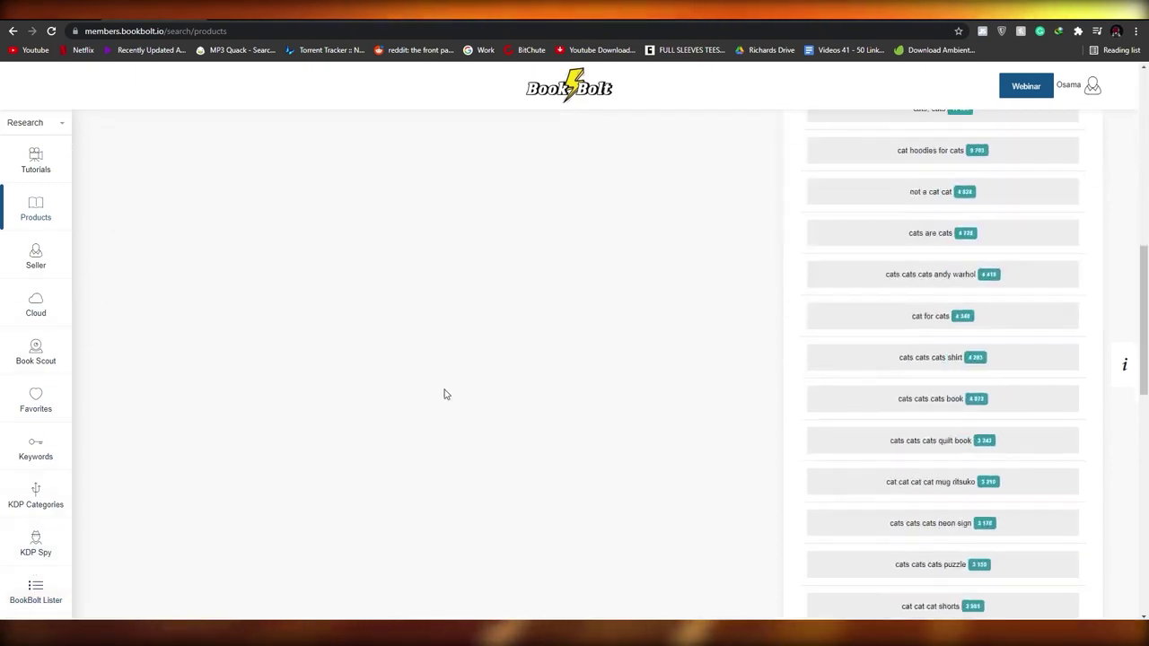
scroll(443, 395, "up", 15)
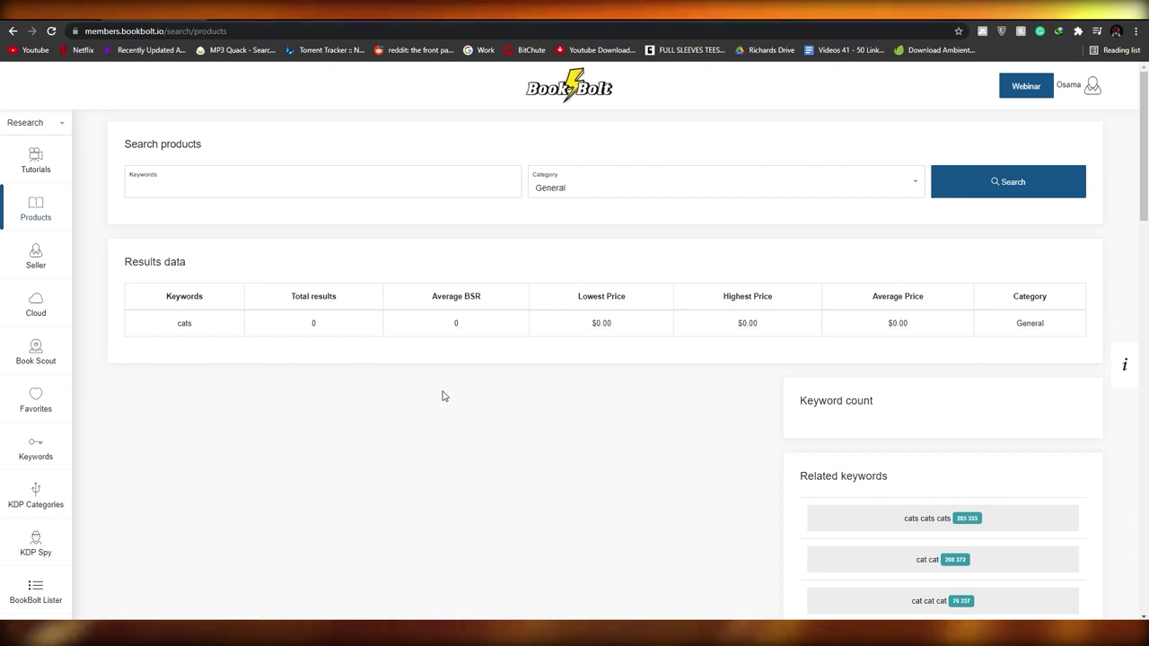
scroll(476, 367, "down", 5)
scroll(477, 367, "up", 3)
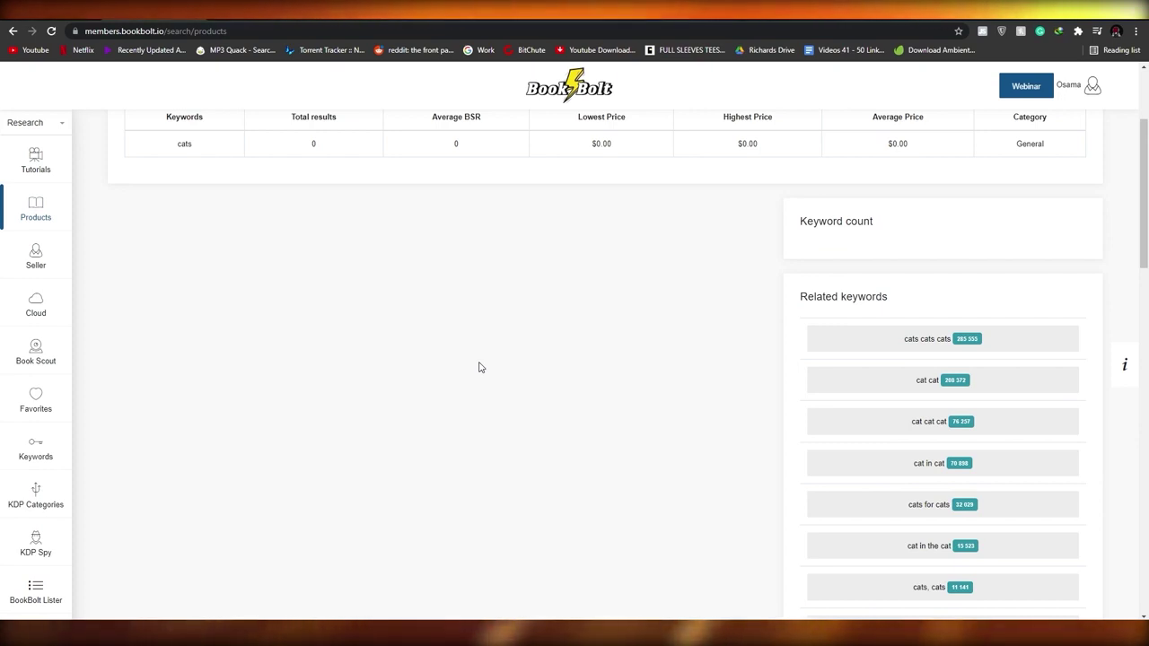
Open the account's subscription settings in a separate tab and check the current plan, subscription status and trial end date.
left_click(1094, 88)
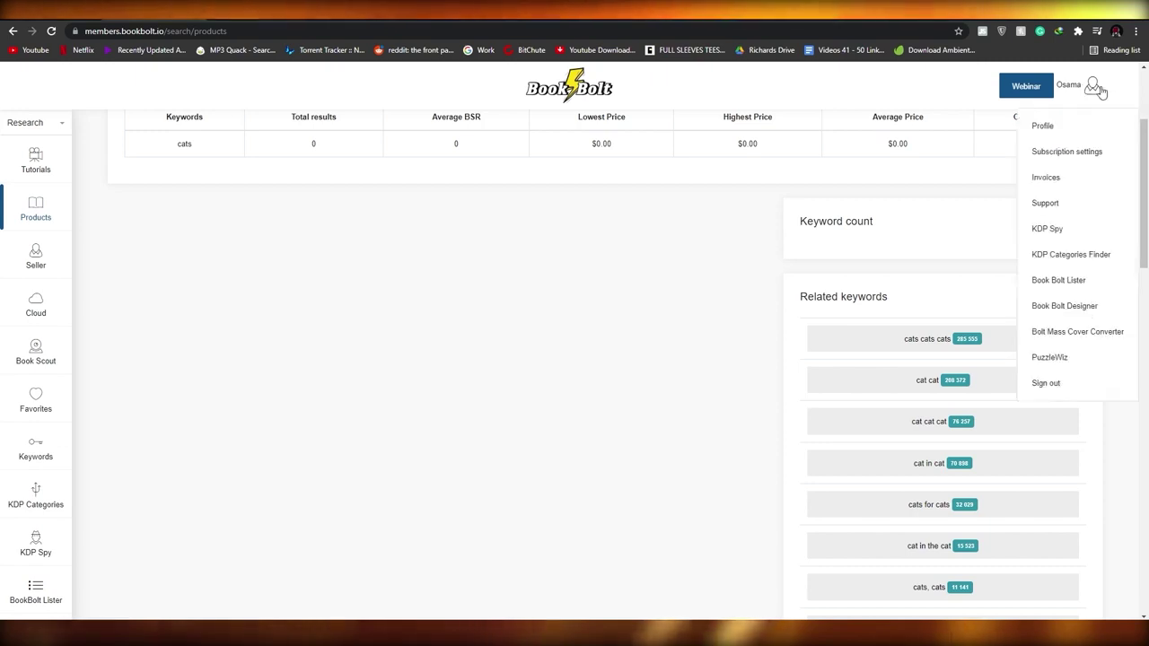
right_click(1060, 146)
left_click(1074, 157)
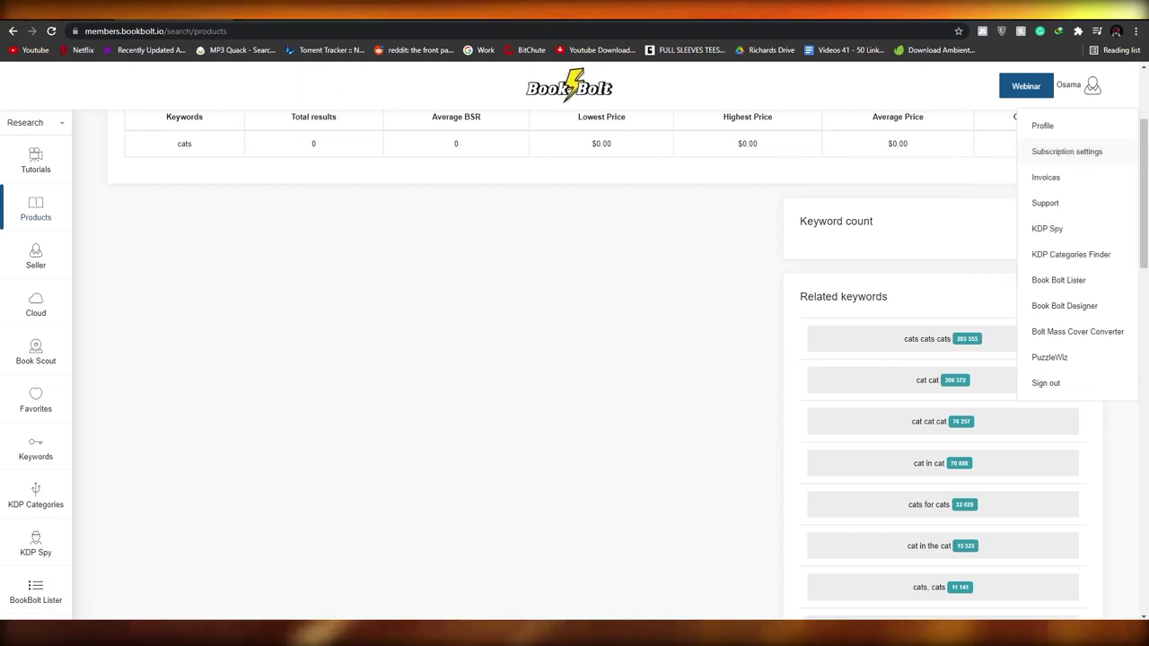
key("ctrl+Tab")
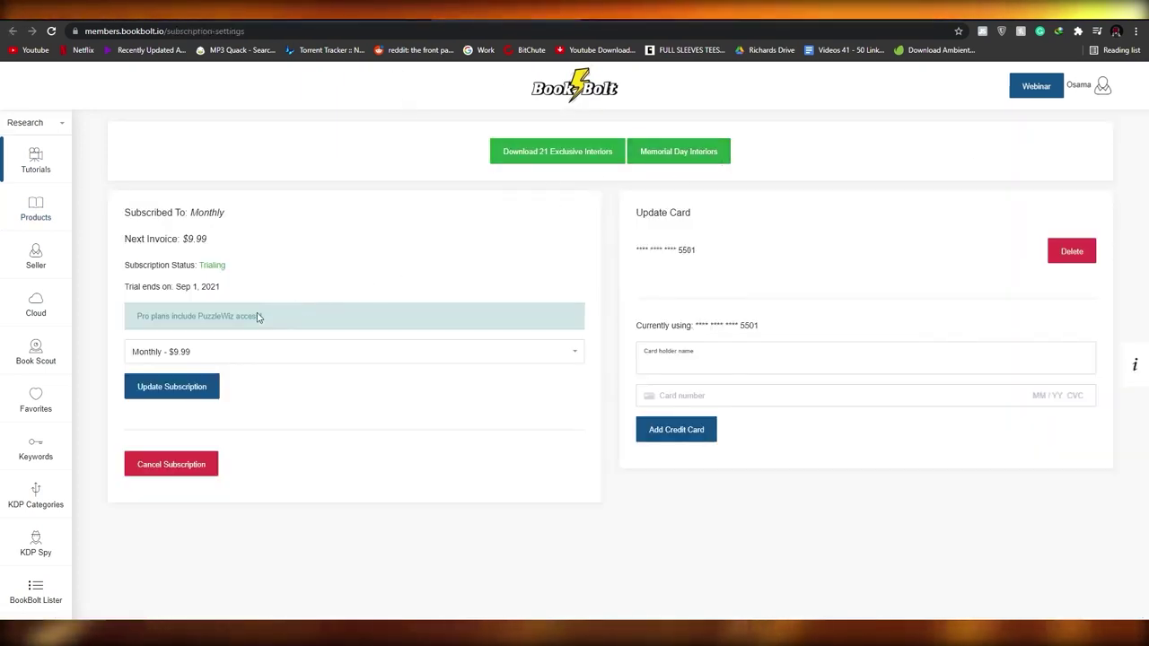
left_click(207, 253)
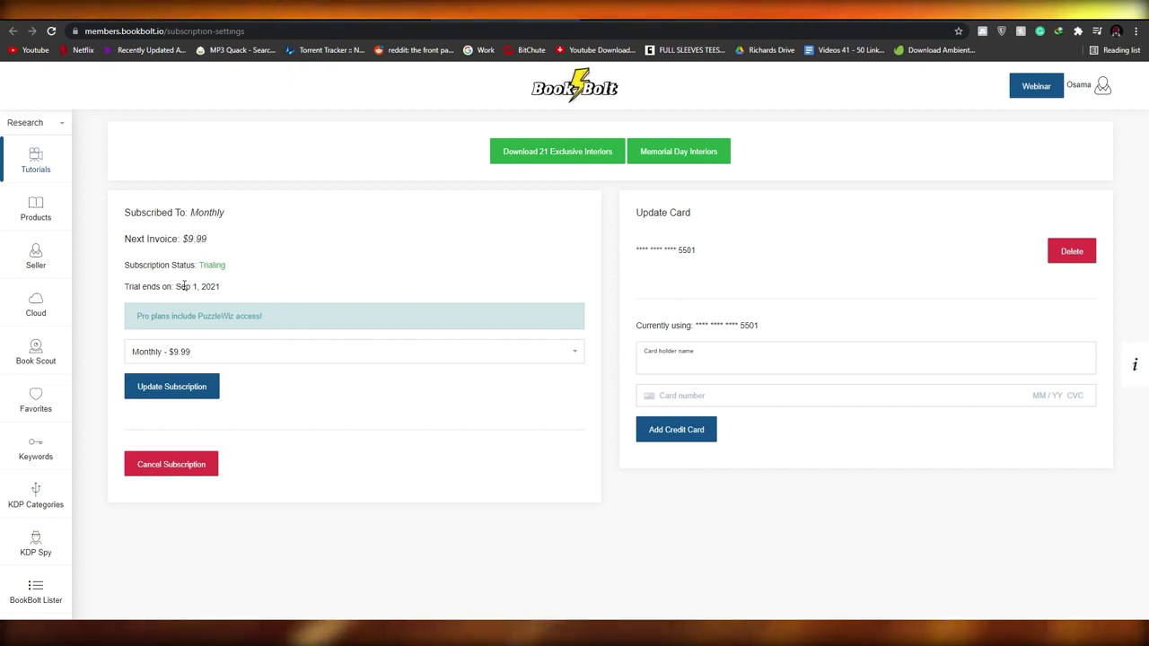